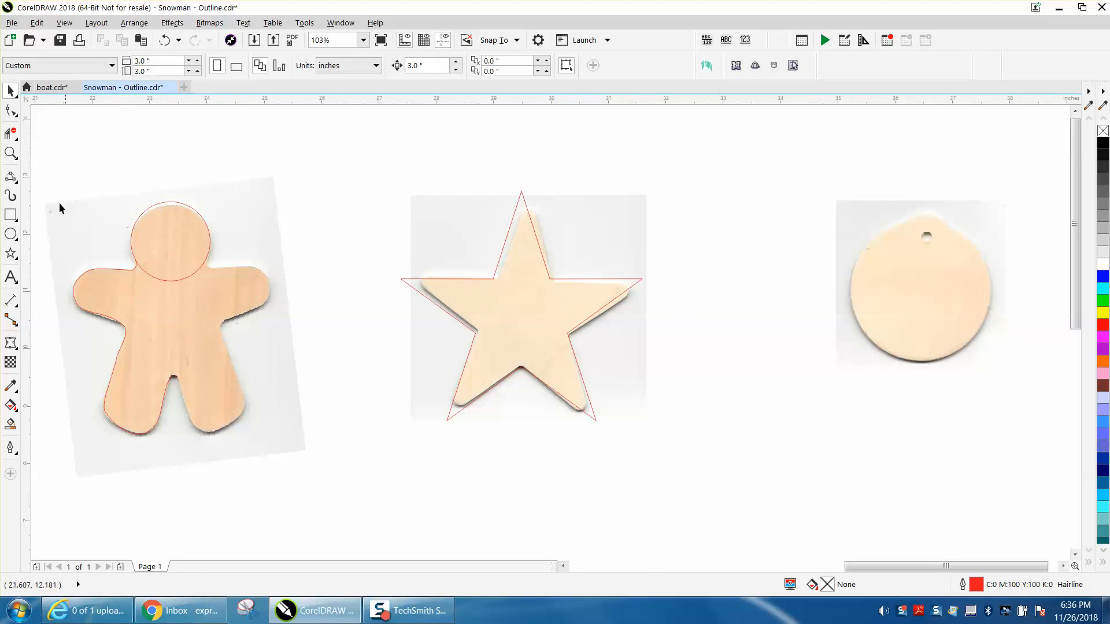
# - Mirror a copy of the gingerbread man's half outline horizontally and align its head circle over the original head circle
pyautogui.click(18, 156)
pyautogui.moveTo(51, 181); pyautogui.dragTo(418, 458)
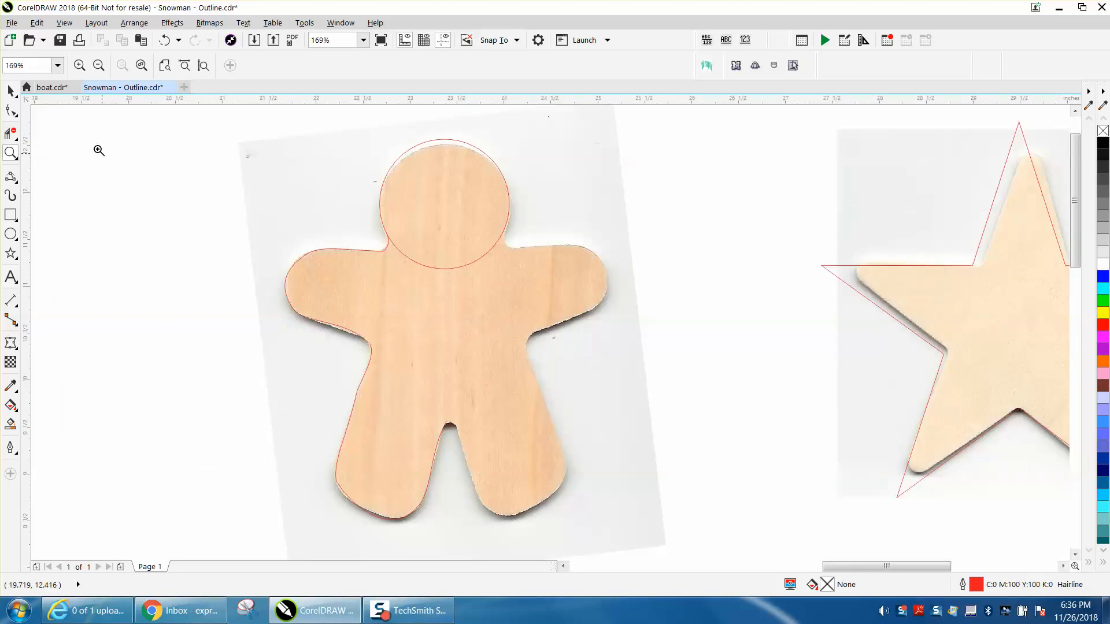
pyautogui.click(11, 93)
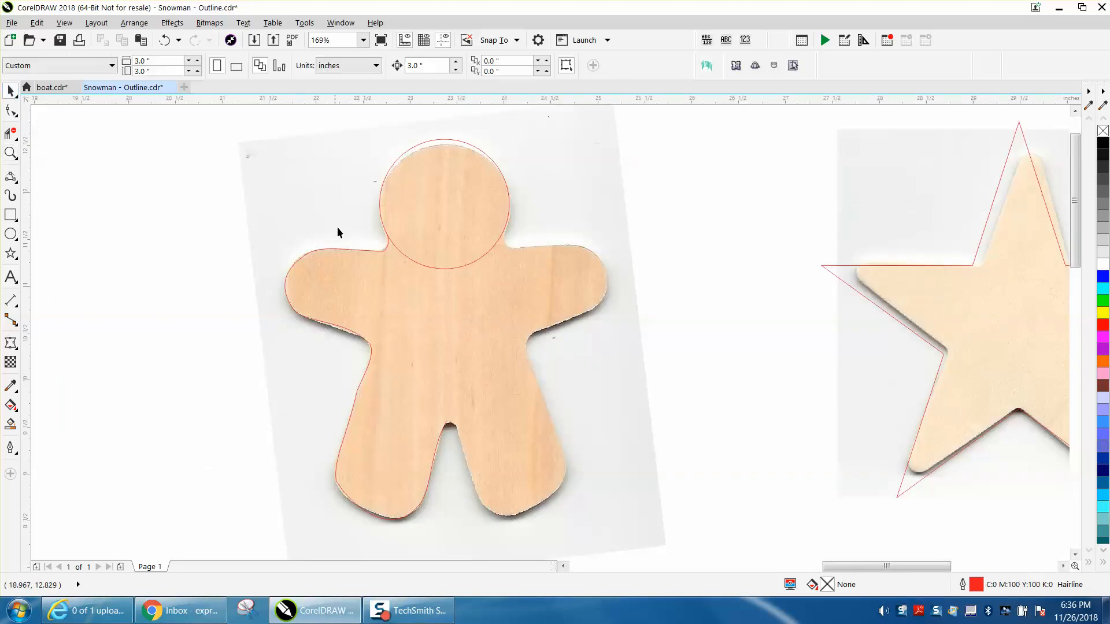
pyautogui.click(342, 197)
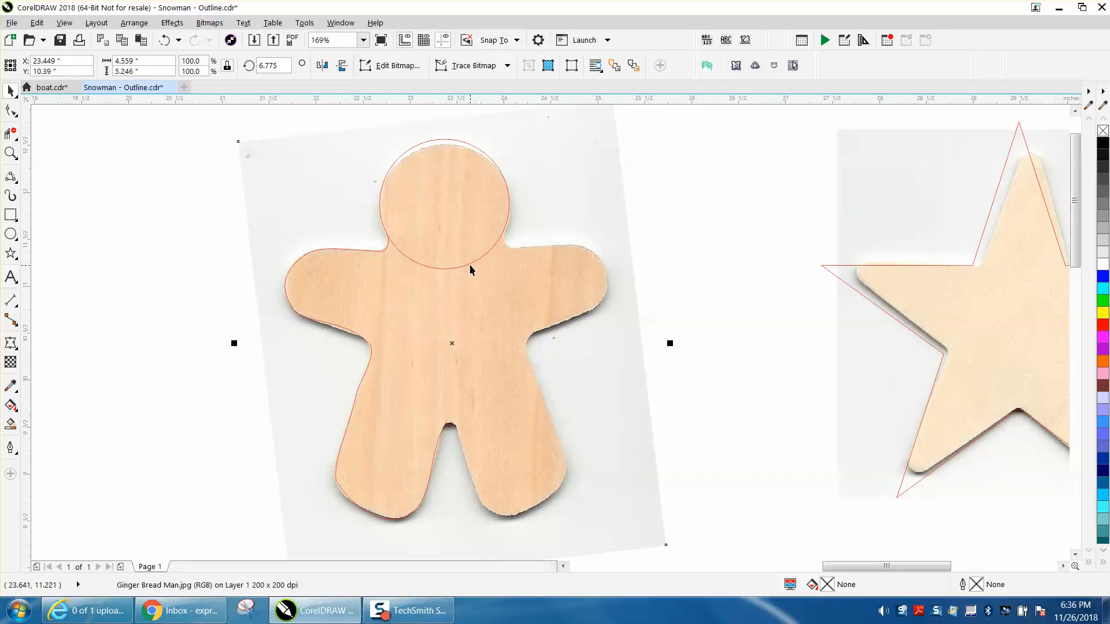
pyautogui.click(668, 243)
pyautogui.click(440, 269)
pyautogui.click(445, 268)
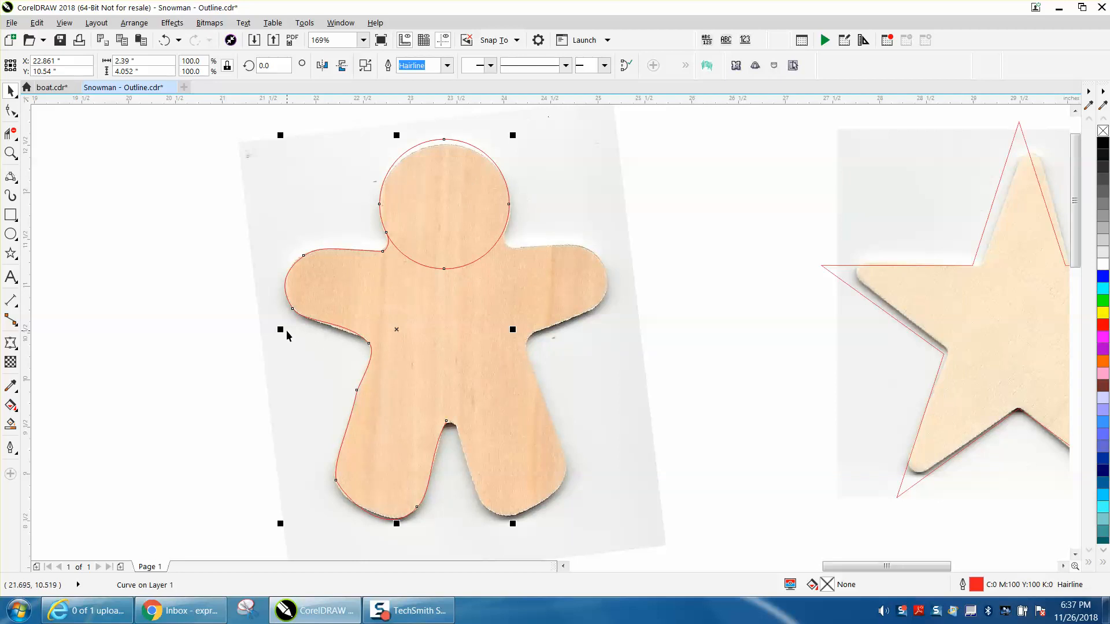
pyautogui.moveTo(282, 329); pyautogui.dragTo(526, 334)
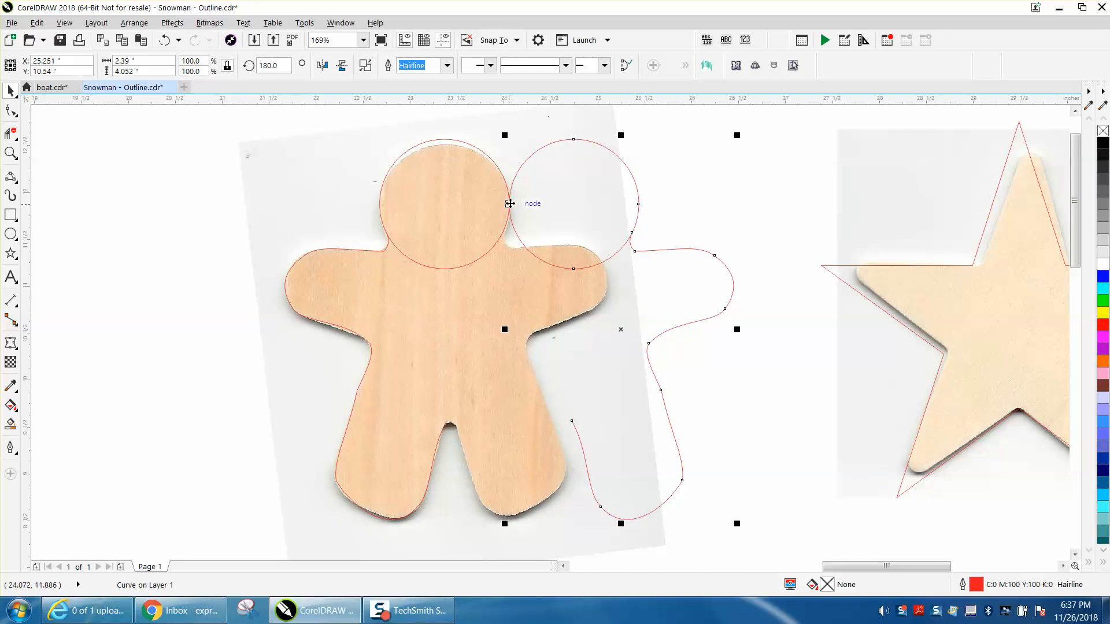
pyautogui.moveTo(509, 203); pyautogui.dragTo(379, 204)
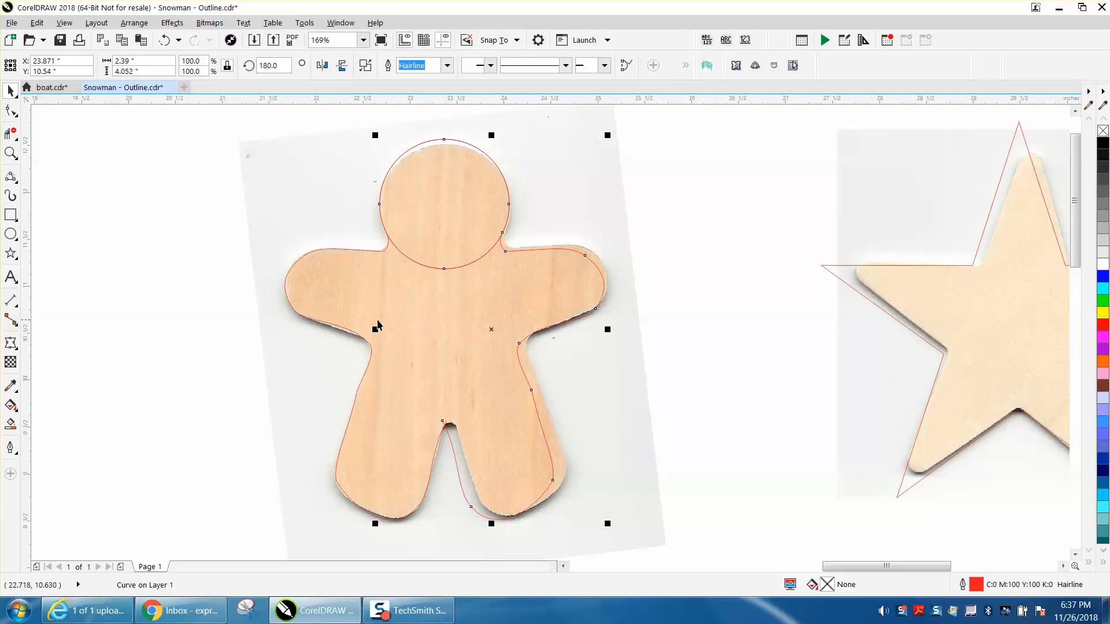
# - Remove the inner head arcs from both gingerbread halves and Smart Fill the enclosed figure in black with no outline
pyautogui.scroll(-3, 387, 328)
pyautogui.moveTo(328, 230); pyautogui.dragTo(491, 422)
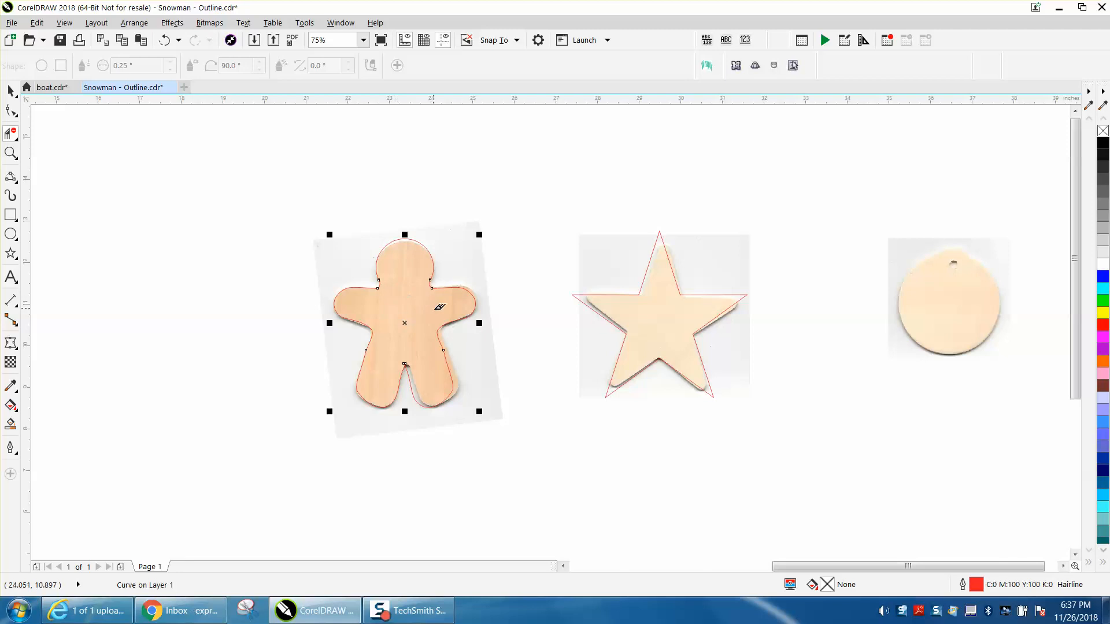
pyautogui.click(10, 423)
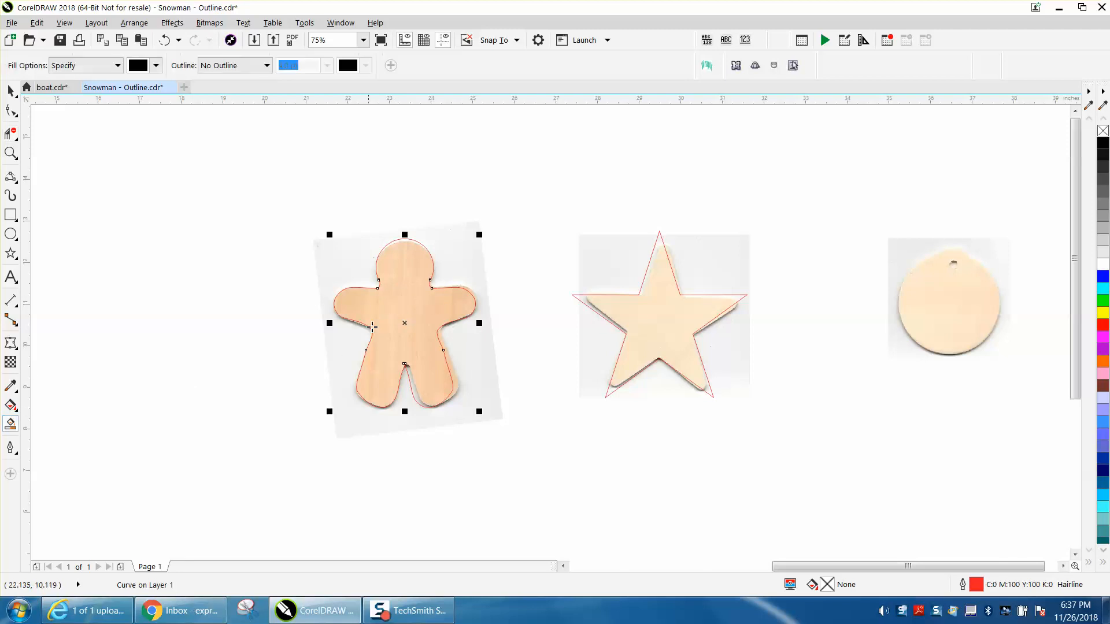
pyautogui.click(398, 308)
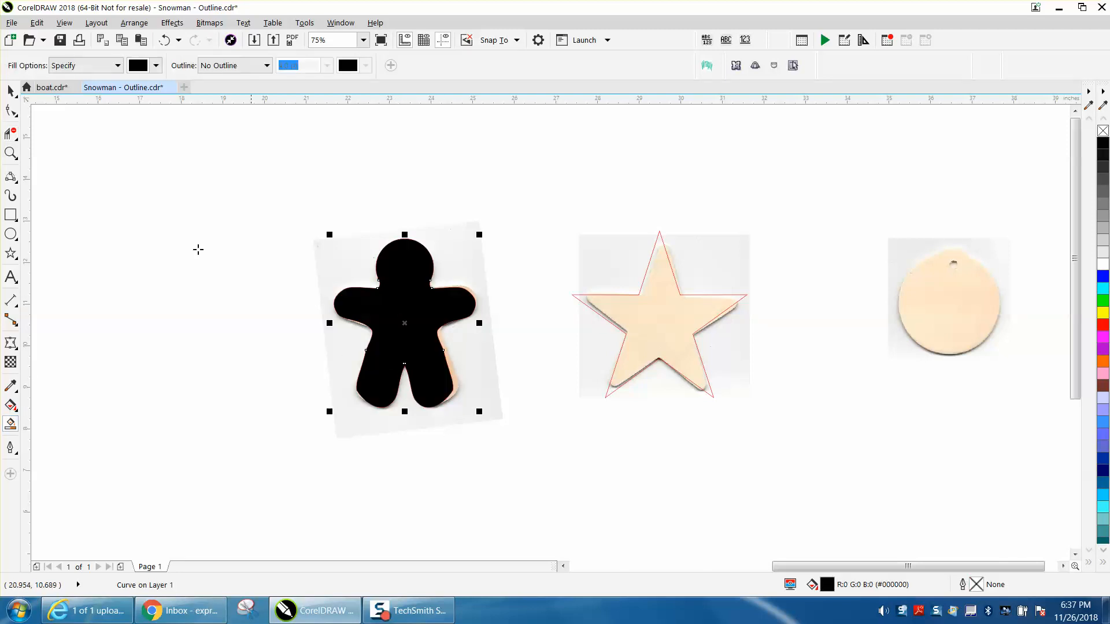
# - Undo a freehand move of the black gingerbread silhouette and shift it 3 inches left of the wooden figure instead
pyautogui.click(11, 153)
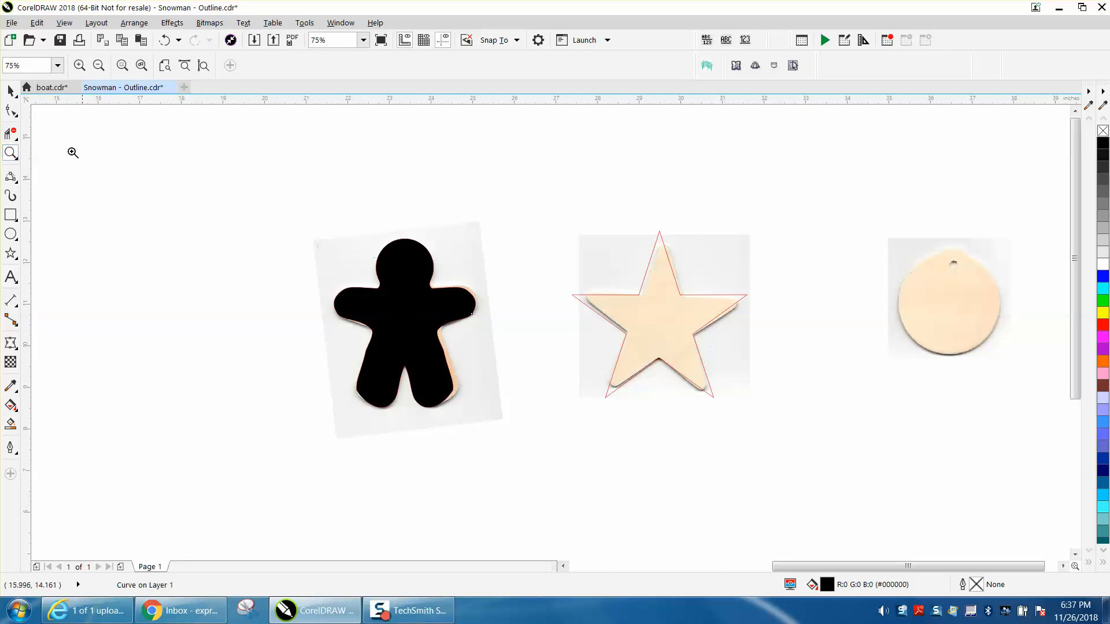
pyautogui.click(10, 91)
pyautogui.moveTo(401, 315); pyautogui.dragTo(348, 317)
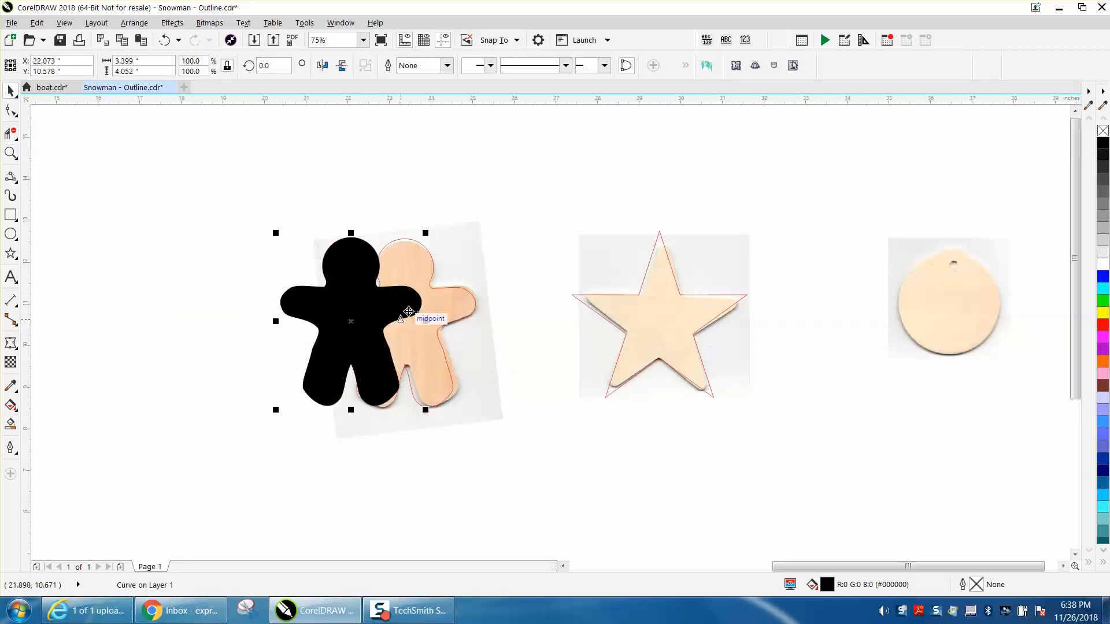
pyautogui.click(165, 40)
pyautogui.click(165, 39)
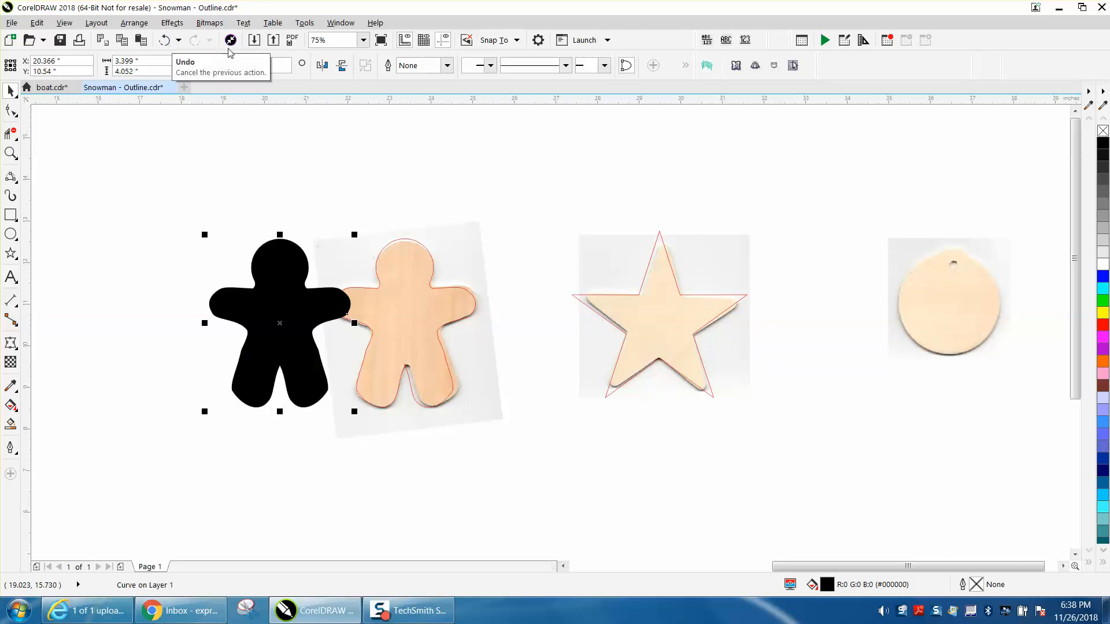
# - Remove the silhouette's fill, give it a red hairline outline, and move it 3 inches right onto the wooden figure
pyautogui.click(1102, 132)
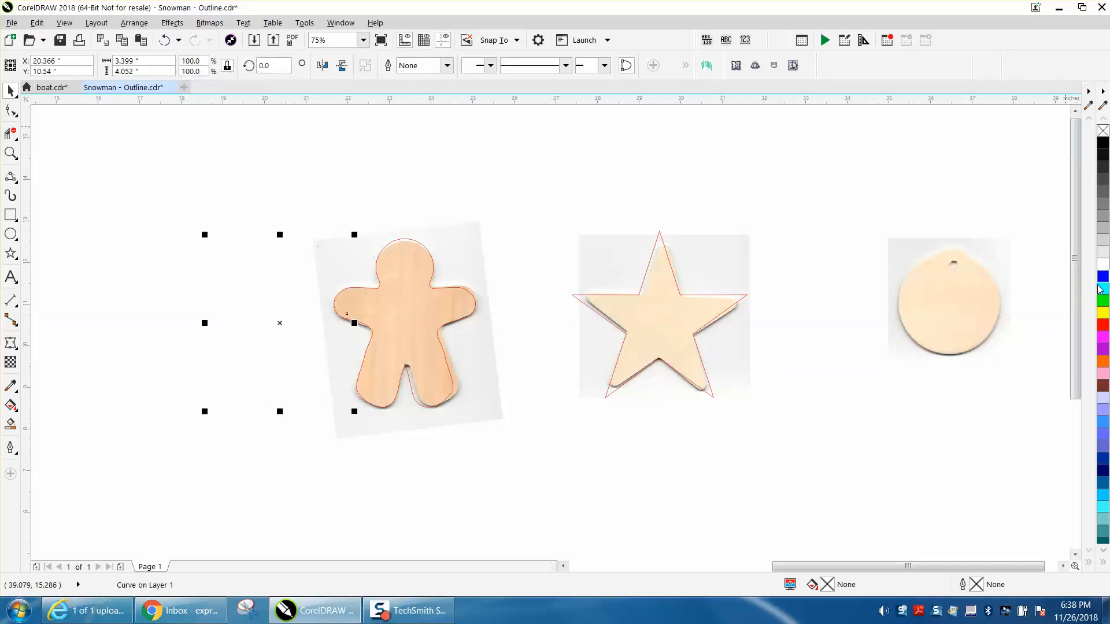
pyautogui.rightClick(1103, 325)
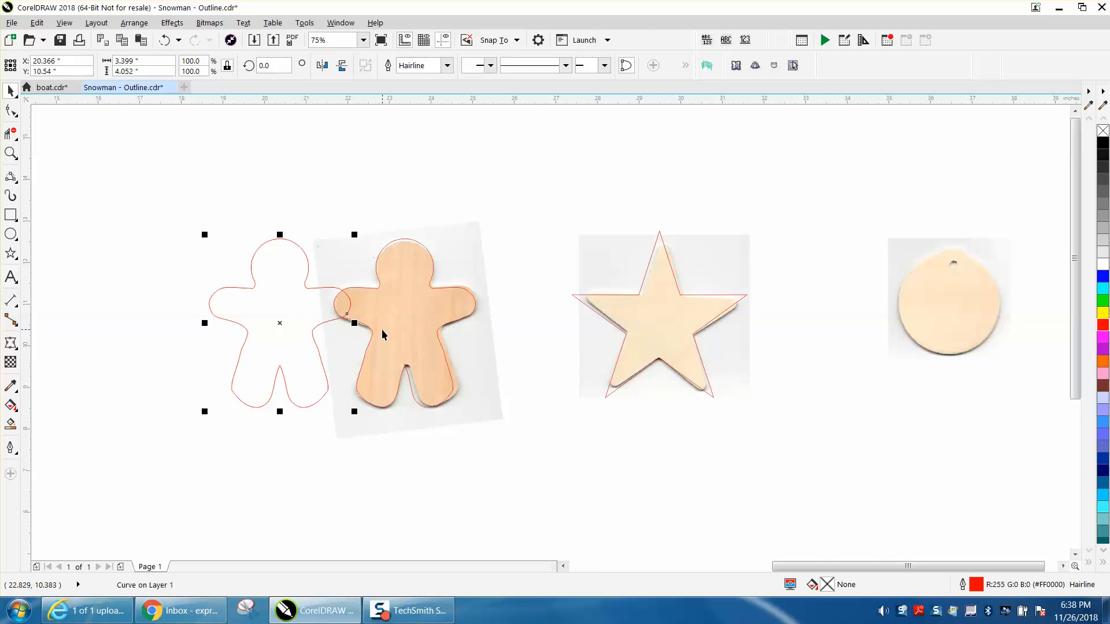
pyautogui.press('Right')
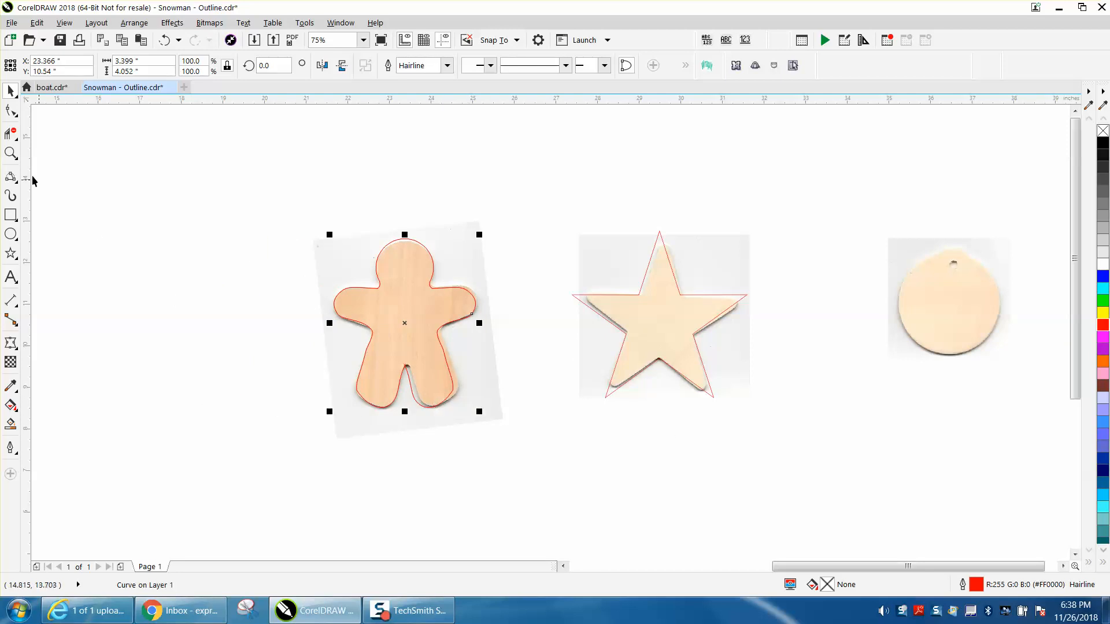
# - Delete the stray line ends where the gingerbread outlines cross between the legs, using the Virtual Segment Delete tool
pyautogui.click(10, 152)
pyautogui.moveTo(397, 339); pyautogui.dragTo(570, 433)
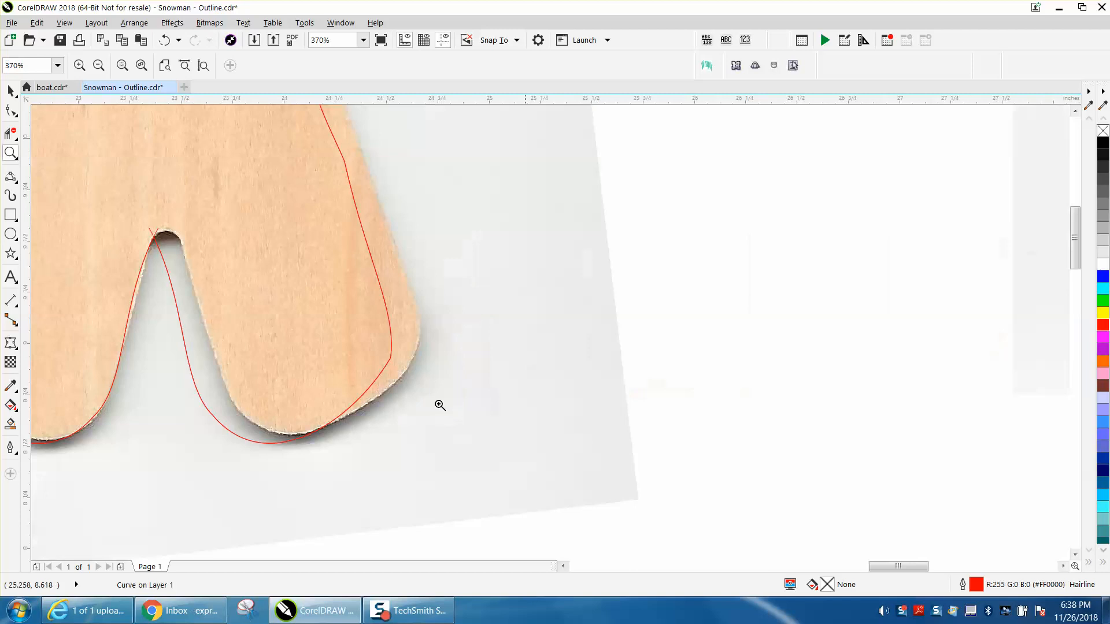
pyautogui.click(10, 133)
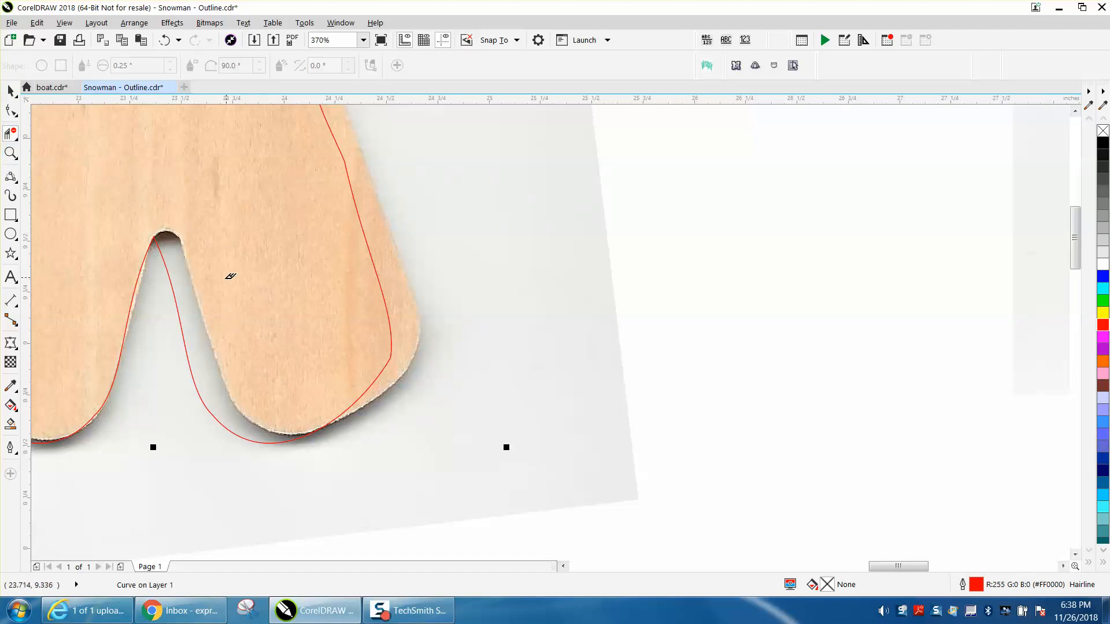
pyautogui.scroll(-3, 404, 297)
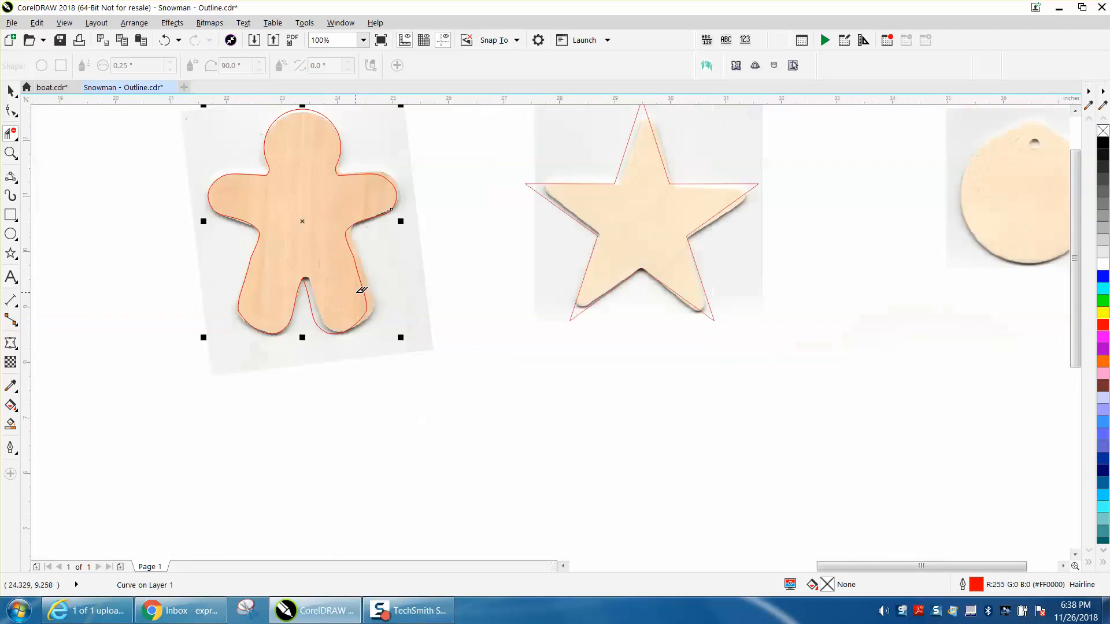
pyautogui.scroll(-2, 433, 297)
# - Select the red five-pointed star outline and open the Fillet/Scallop/Chamfer settings for it
pyautogui.click(16, 154)
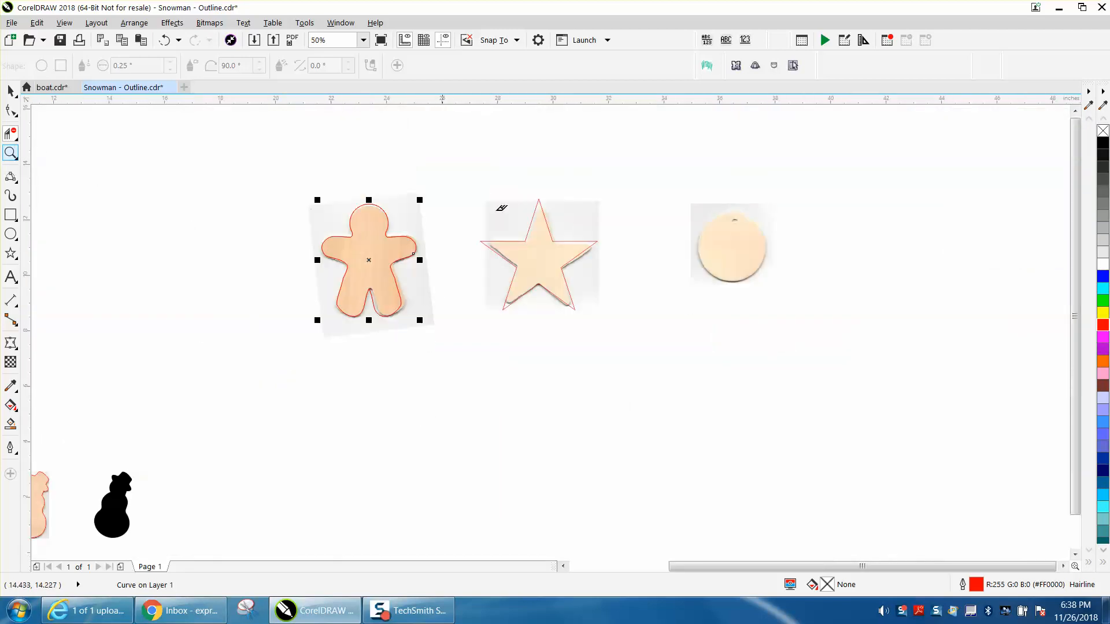
pyautogui.click(75, 153)
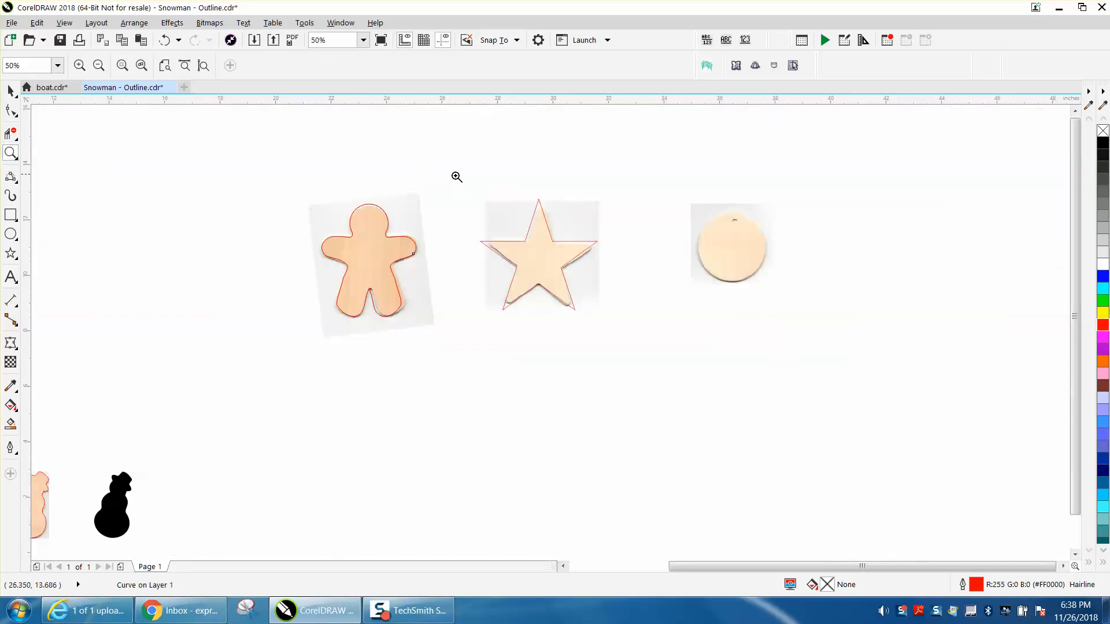
pyautogui.moveTo(457, 176); pyautogui.dragTo(663, 352)
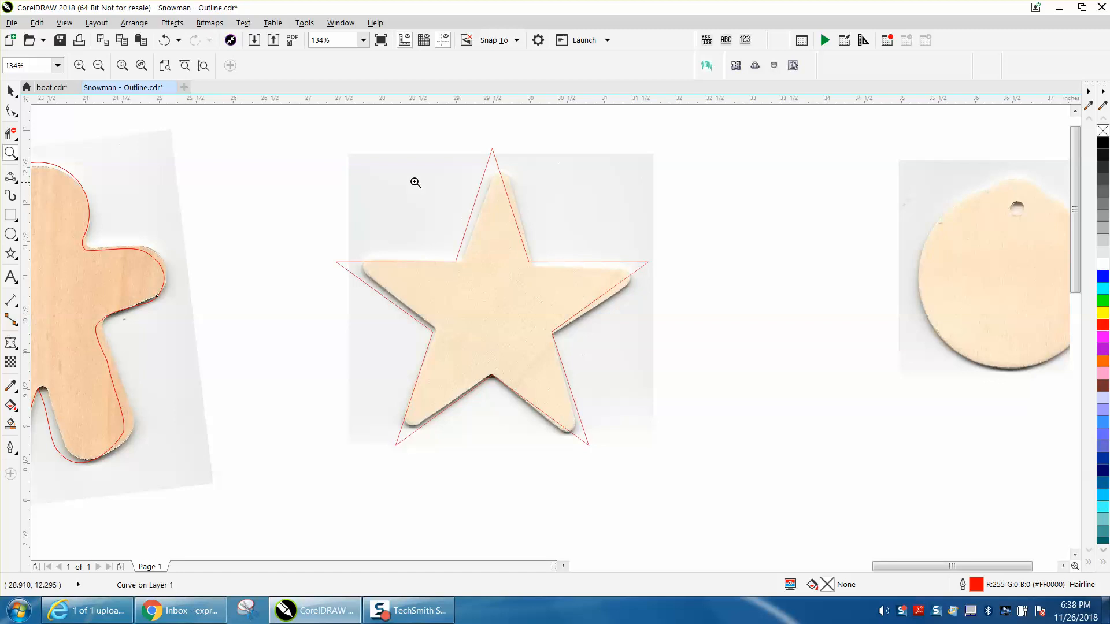
pyautogui.click(10, 90)
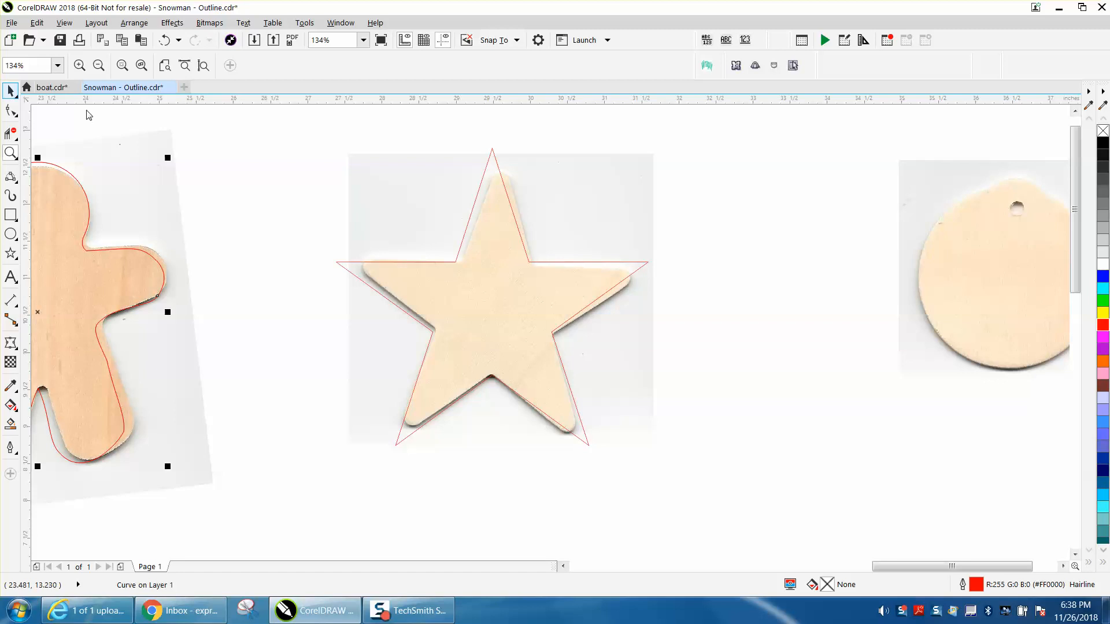
pyautogui.click(493, 156)
pyautogui.click(340, 24)
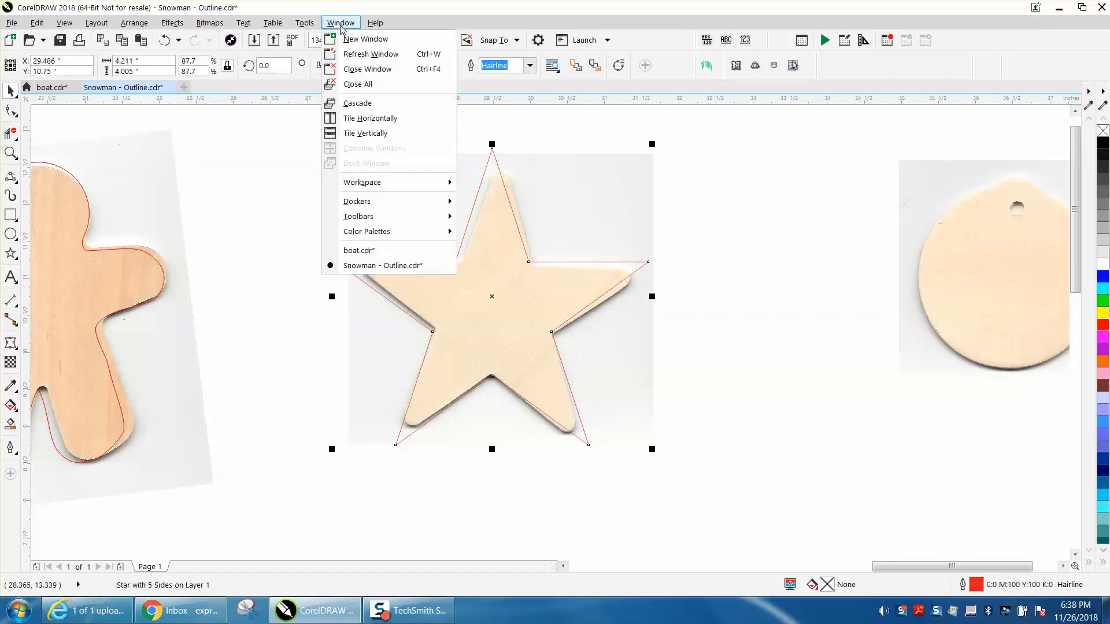
pyautogui.moveTo(365, 206)
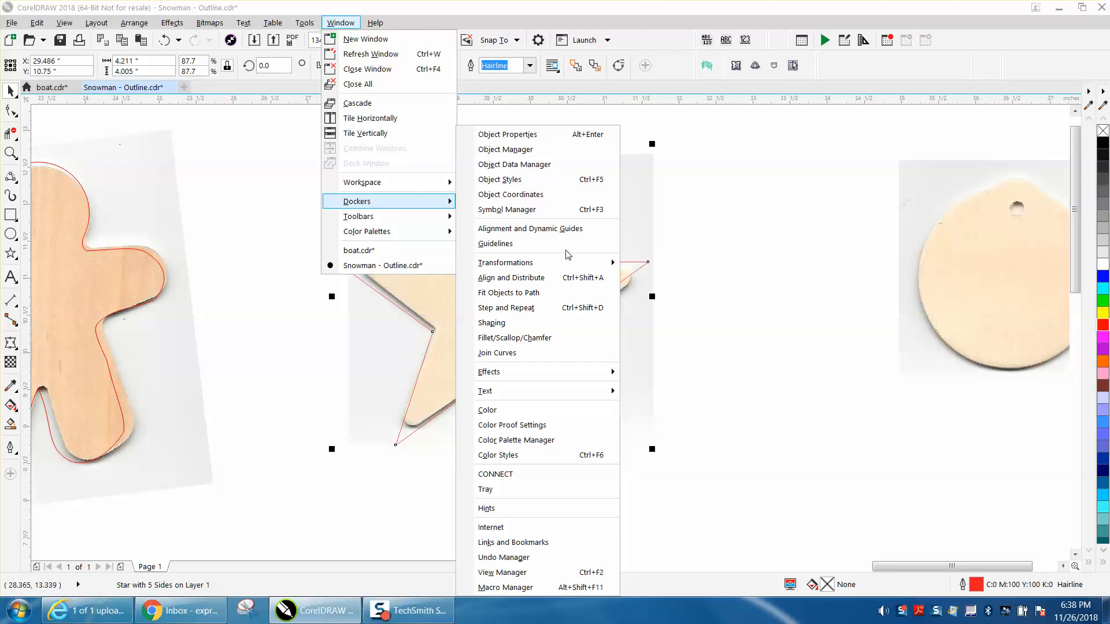
pyautogui.click(515, 337)
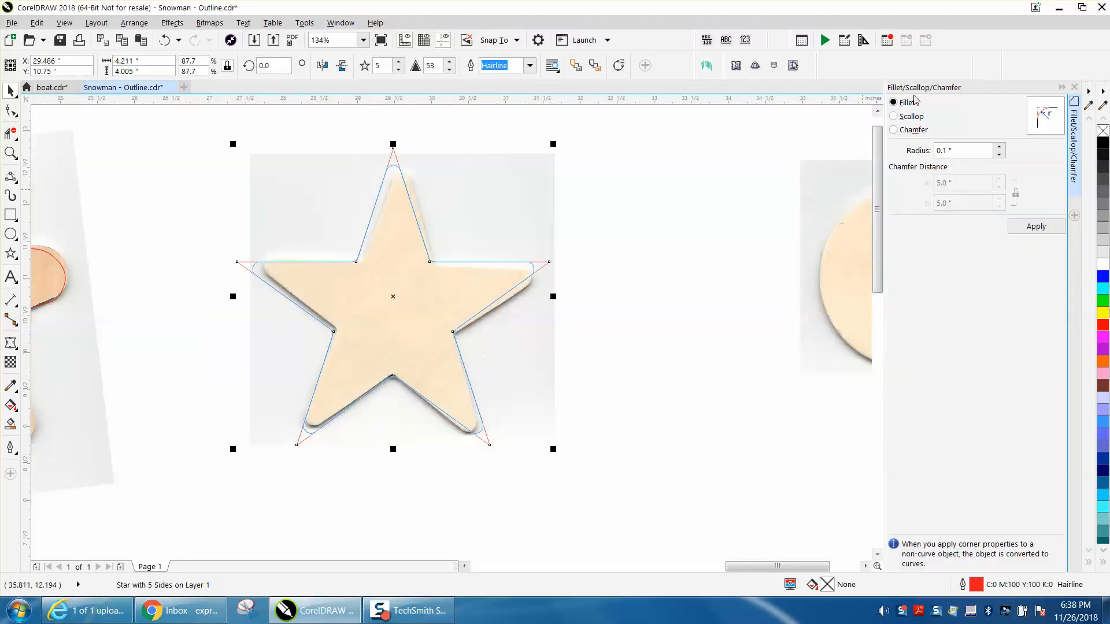
# - Apply a fillet with a 0.1 inch radius to the star's corners, undo it, and apply it again
pyautogui.click(941, 149)
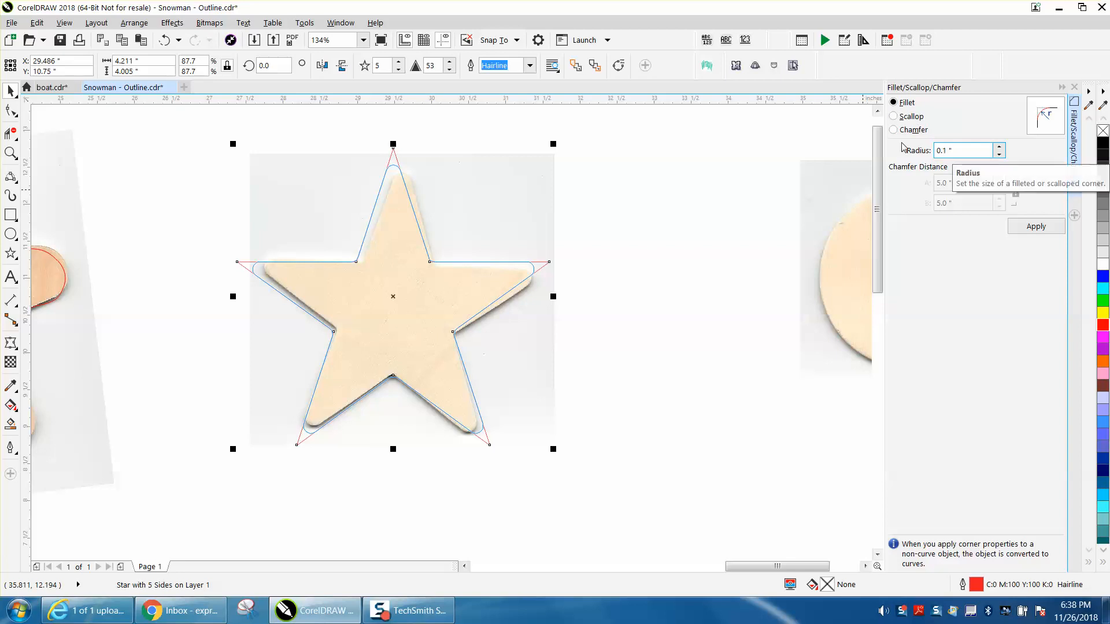
pyautogui.click(947, 150)
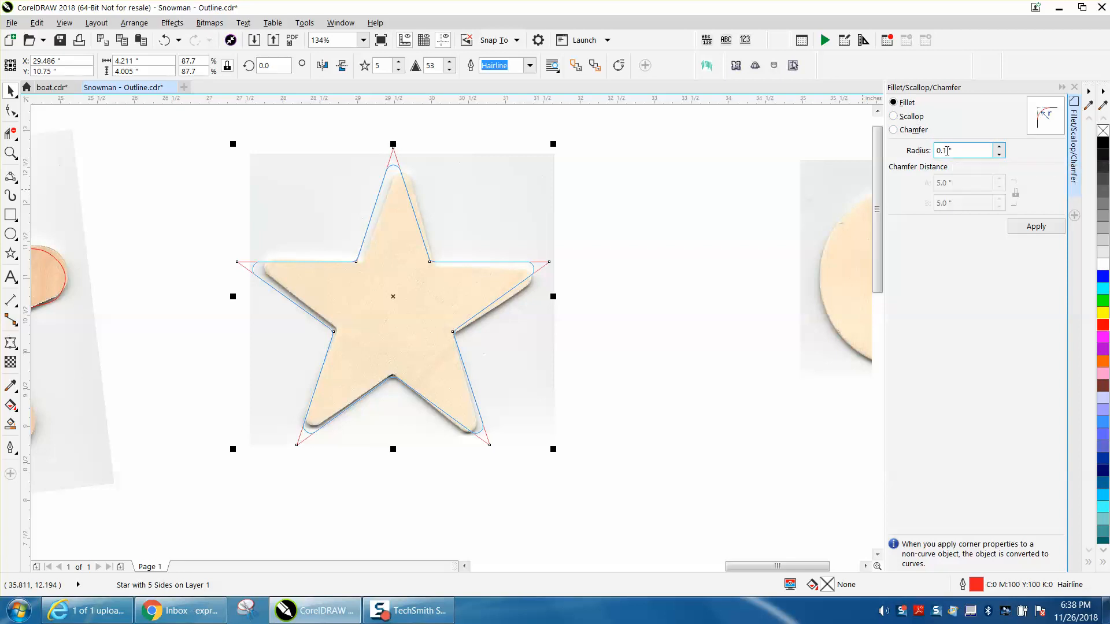
pyautogui.click(1035, 226)
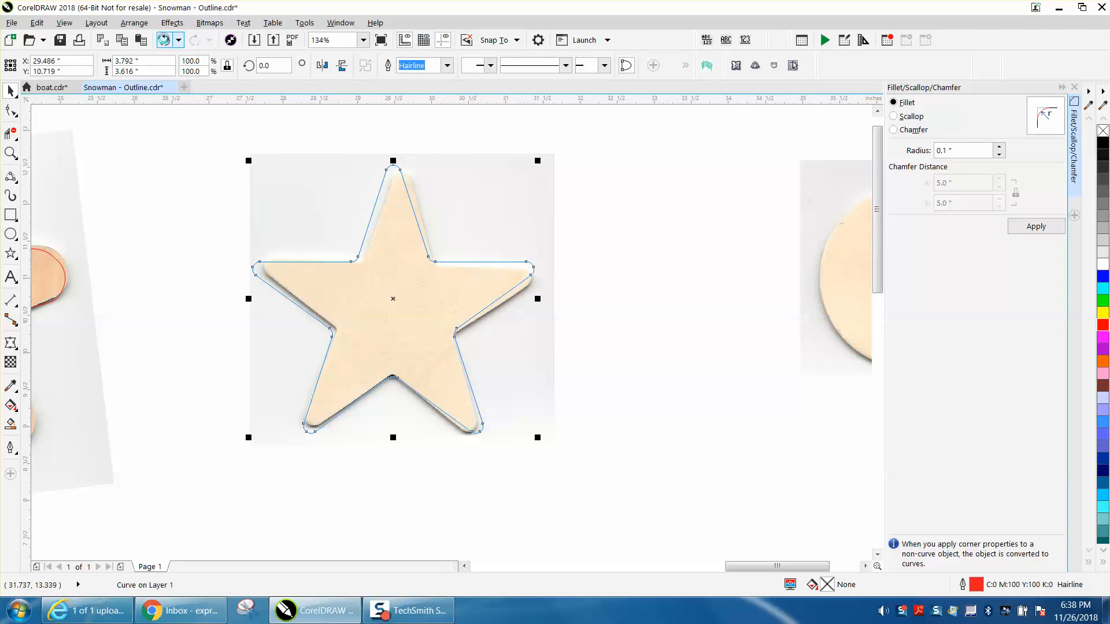
pyautogui.click(165, 39)
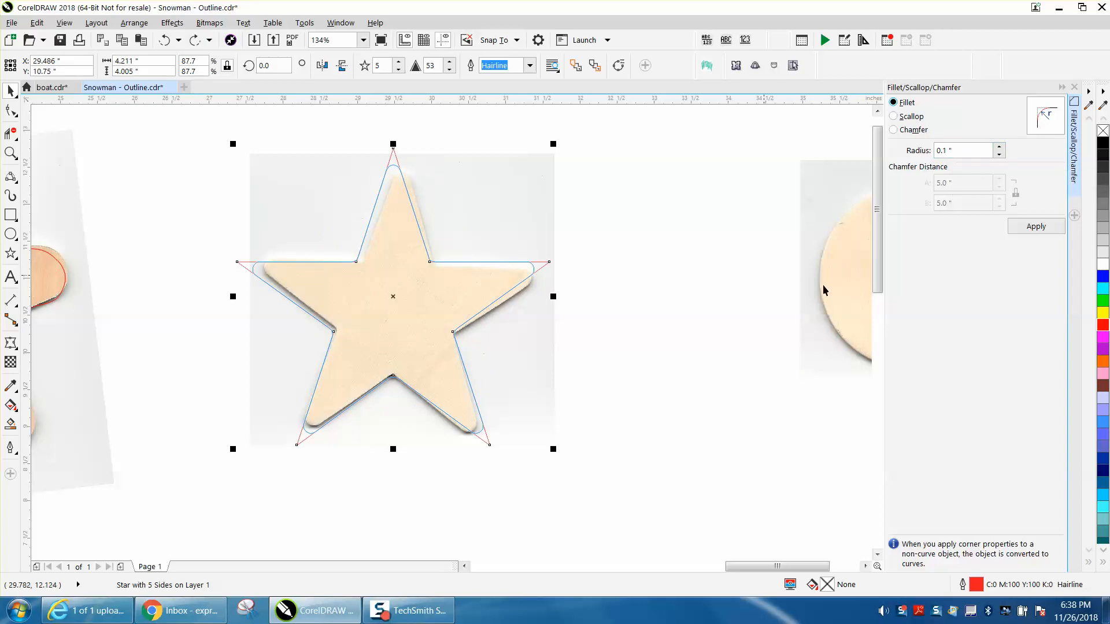
pyautogui.click(1032, 232)
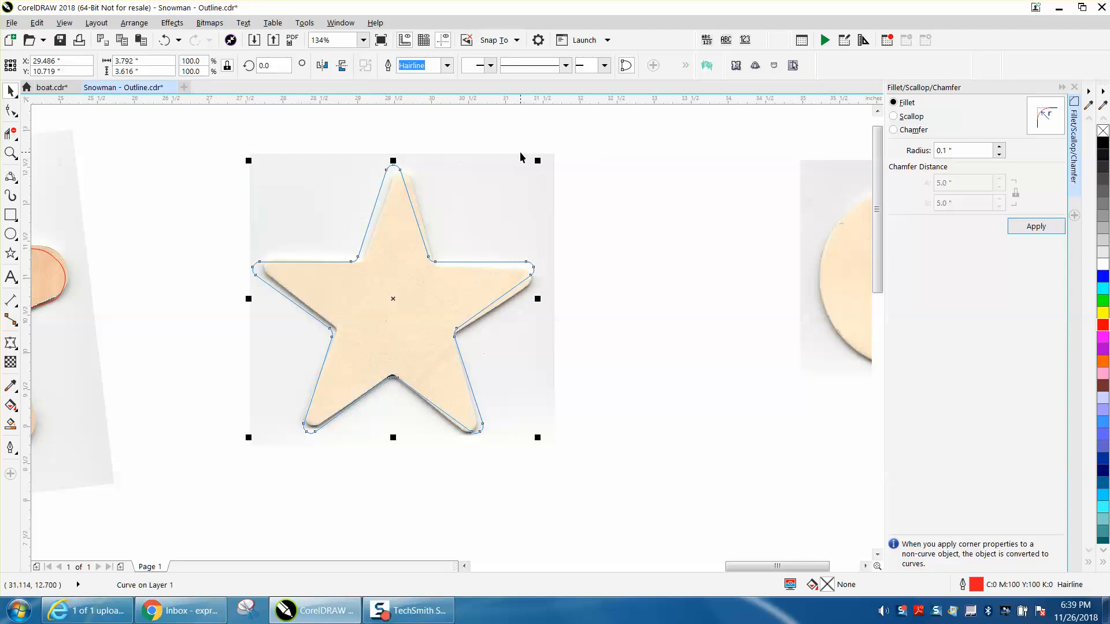
# - Scale the rounded star outline to 96.1%, about 3.643 by 3.474 inches, and shift it left of the wooden star
pyautogui.click(500, 181)
pyautogui.click(414, 222)
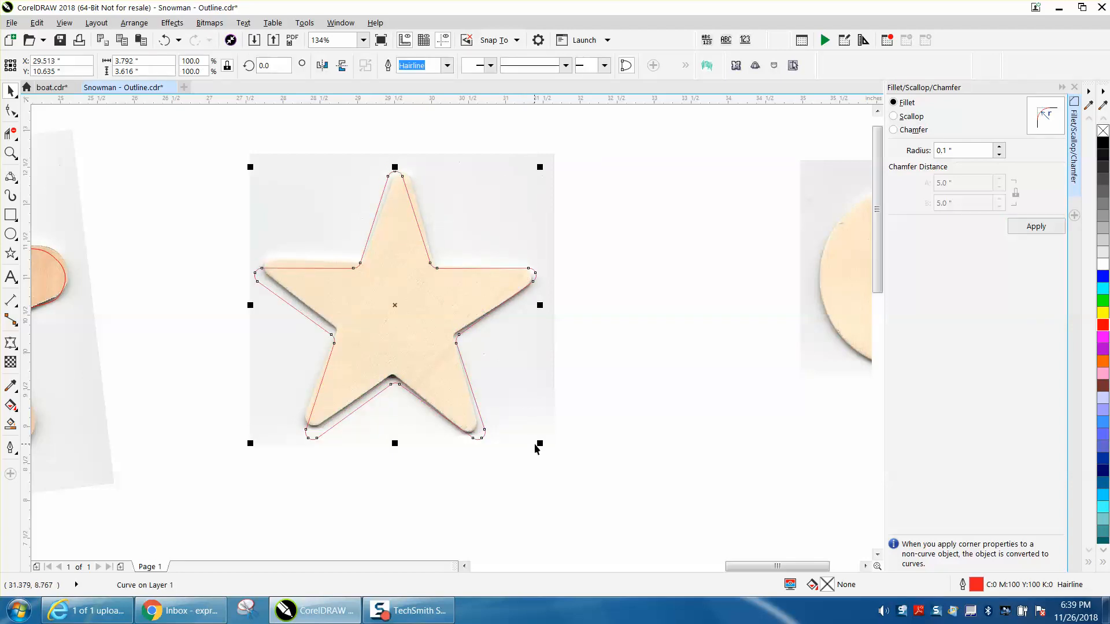
pyautogui.moveTo(538, 444); pyautogui.dragTo(529, 432)
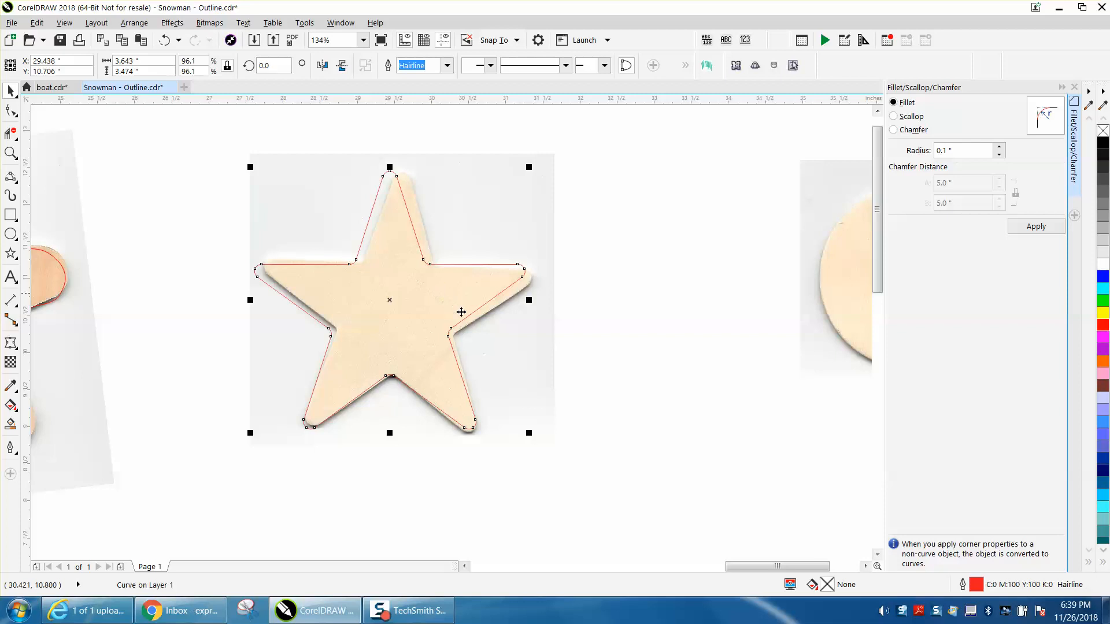
pyautogui.moveTo(398, 296); pyautogui.dragTo(373, 299)
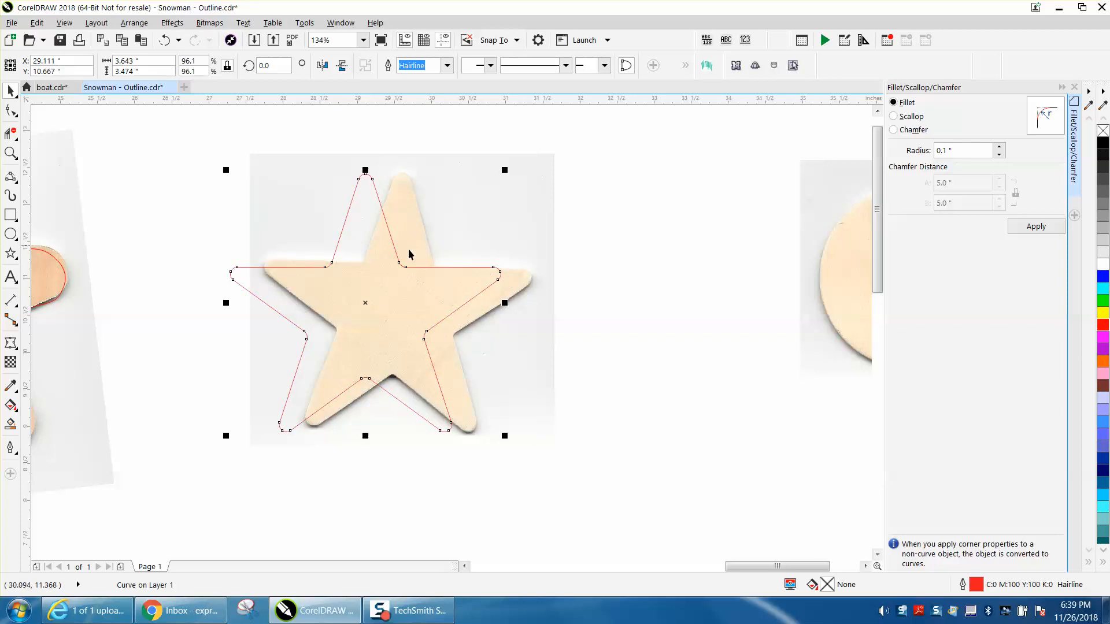
# - Select the scanned round ornament image and rotate it 3.92 degrees so the hanging hole sits upright
pyautogui.scroll(-3, 408, 250)
pyautogui.click(11, 154)
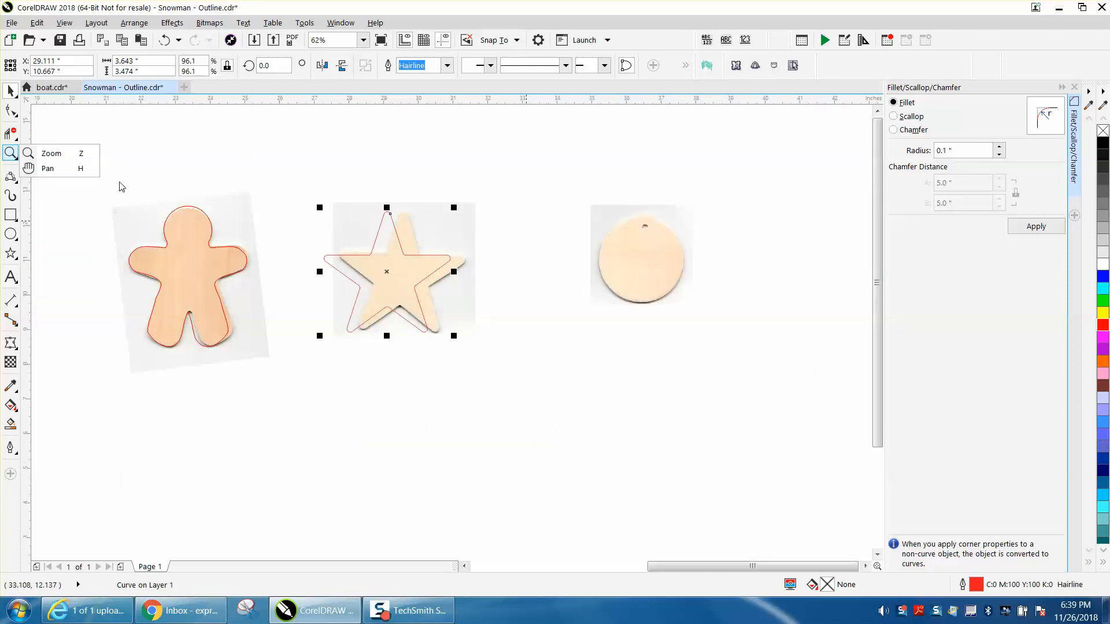
pyautogui.click(51, 154)
pyautogui.moveTo(580, 200); pyautogui.dragTo(732, 319)
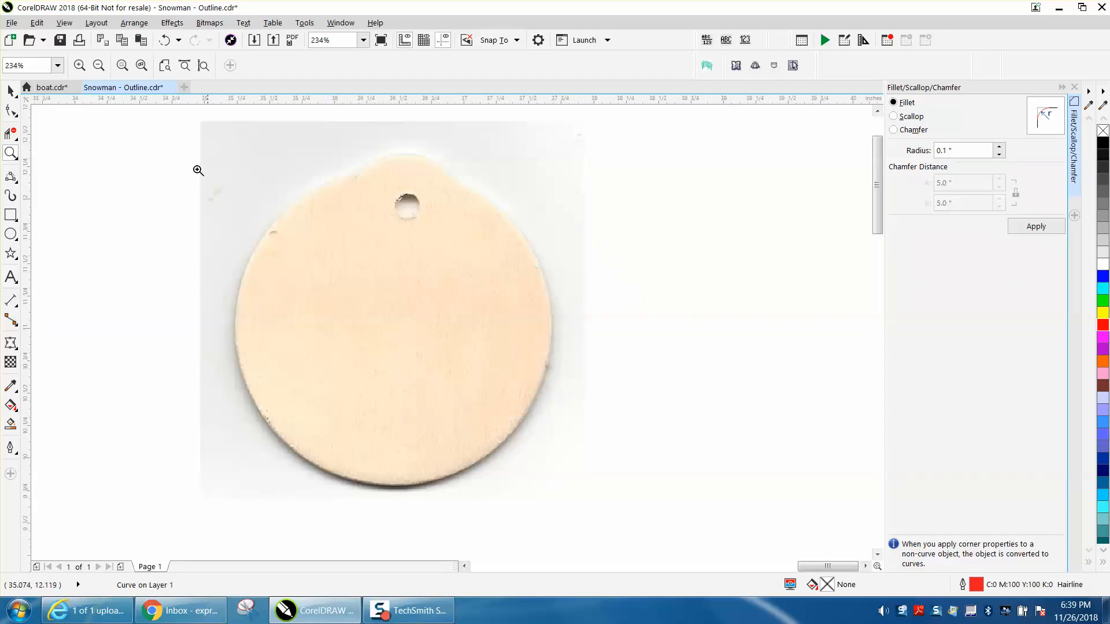
pyautogui.click(11, 91)
pyautogui.click(389, 272)
pyautogui.click(324, 245)
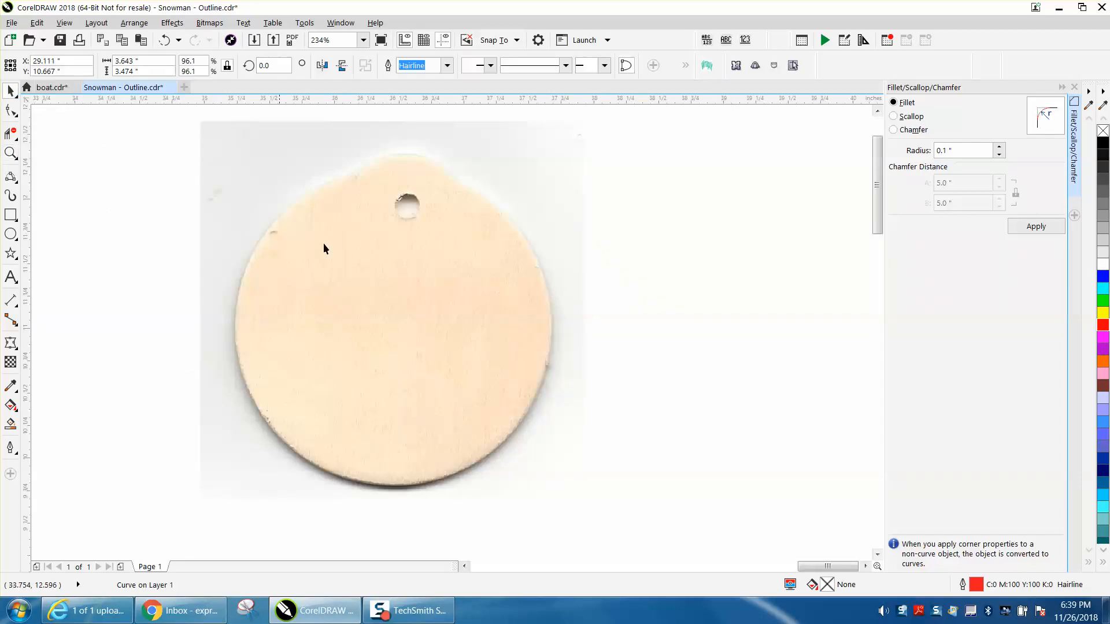
pyautogui.click(390, 281)
pyautogui.moveTo(590, 504)
pyautogui.mouseDown()
pyautogui.moveTo(598, 488)
pyautogui.moveTo(604, 513)
pyautogui.mouseUp()
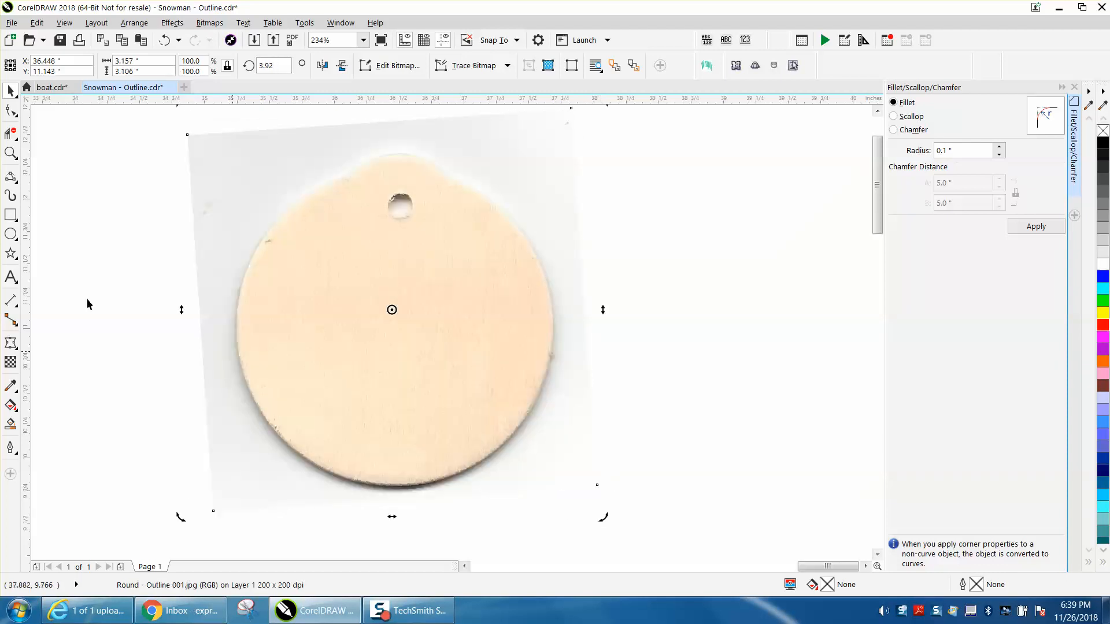
# - Draw a circle over the lower part of the wooden ornament and delete the stray sliver ellipse inside it
pyautogui.click(11, 234)
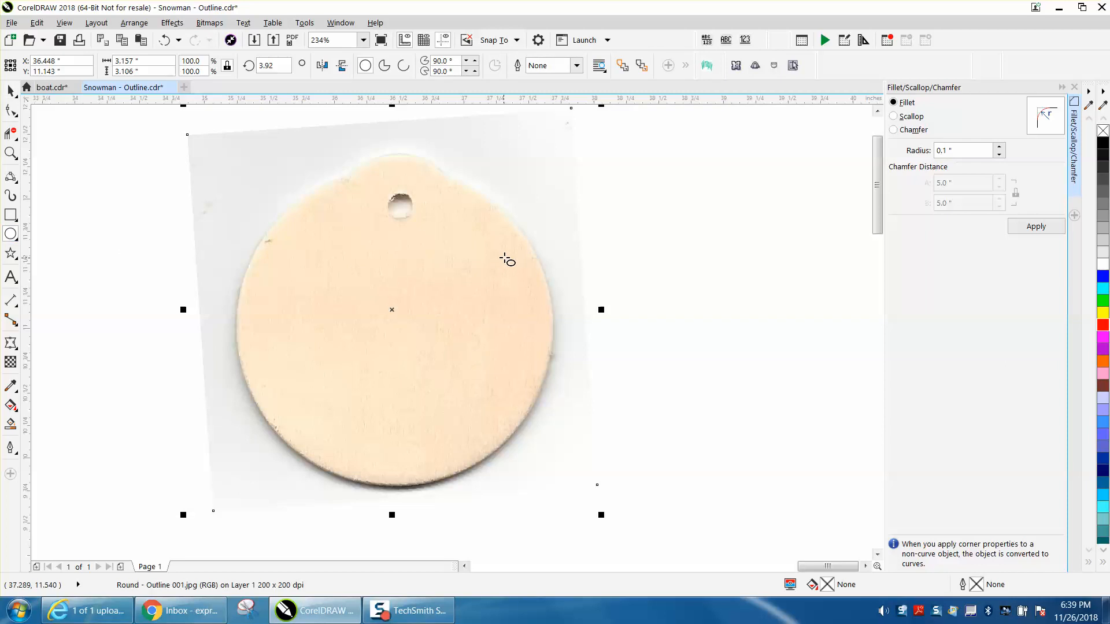
pyautogui.moveTo(553, 254); pyautogui.dragTo(270, 410)
pyautogui.moveTo(411, 399); pyautogui.dragTo(412, 344)
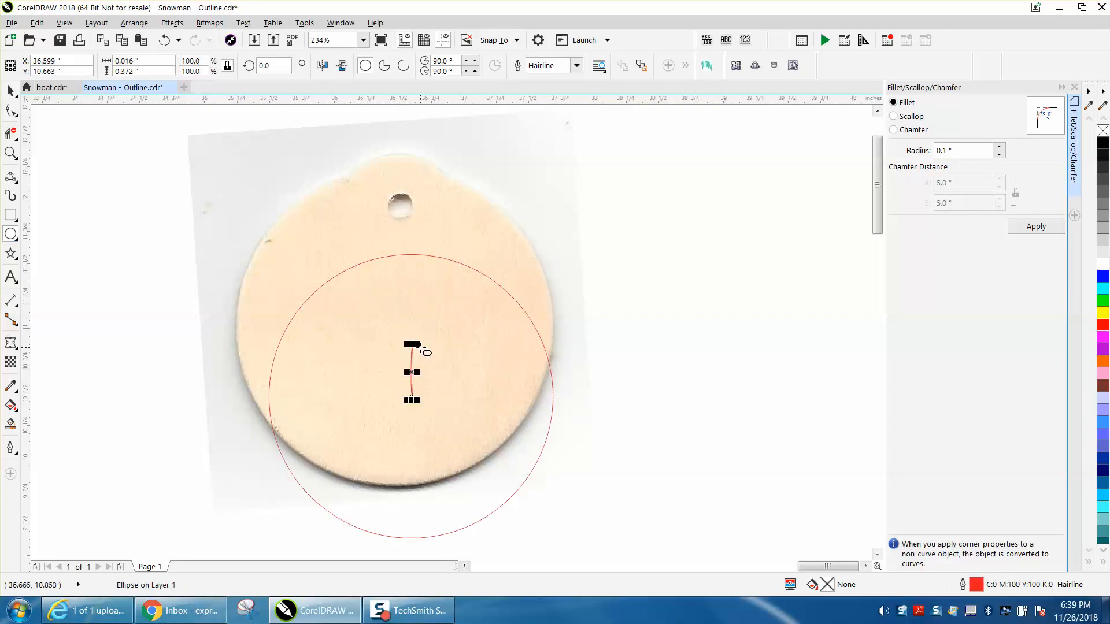
pyautogui.press('Delete')
pyautogui.click(10, 90)
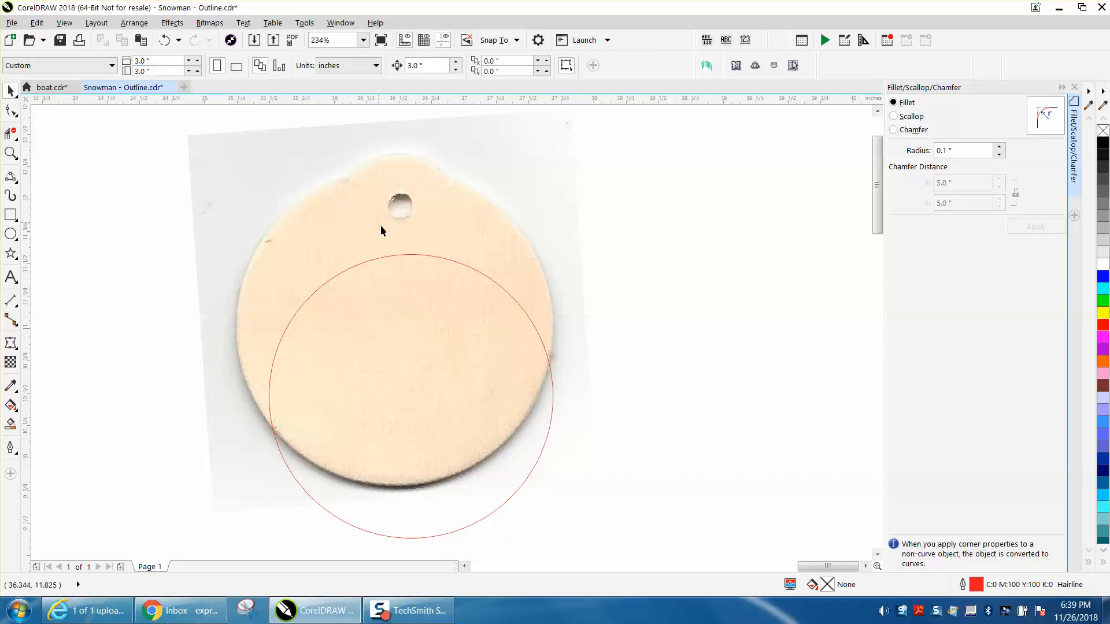
# - Move the circle onto the ornament's round body and scale it to 110%, about 2.407 inches across, matching the wooden edge
pyautogui.moveTo(431, 257); pyautogui.dragTo(412, 186)
pyautogui.moveTo(540, 473); pyautogui.dragTo(558, 490)
pyautogui.moveTo(399, 335); pyautogui.dragTo(391, 332)
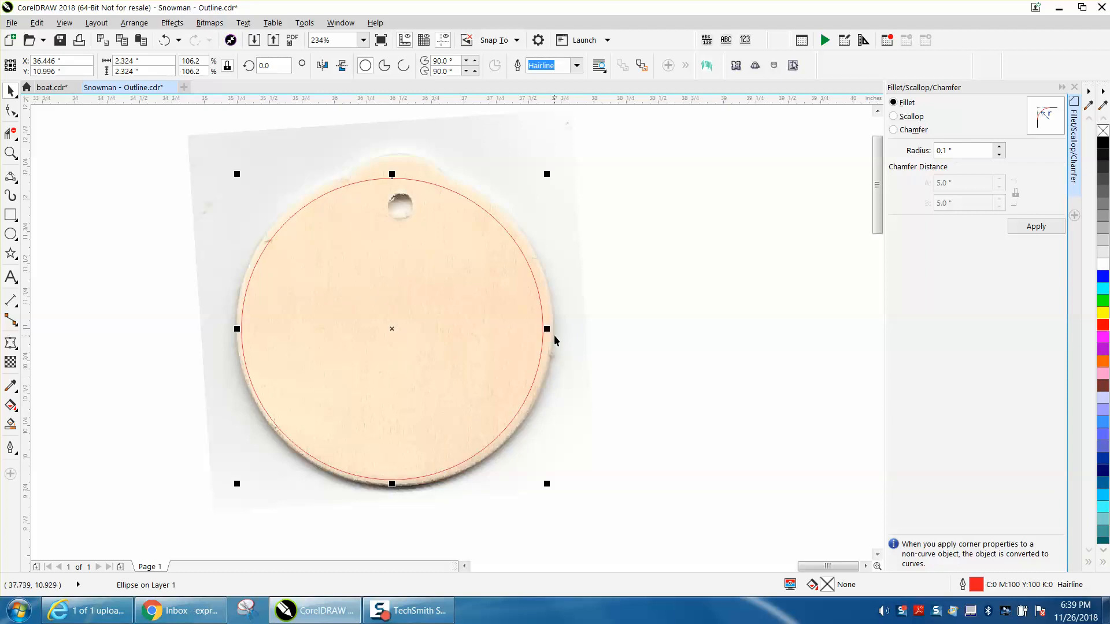
pyautogui.moveTo(546, 175); pyautogui.dragTo(568, 168)
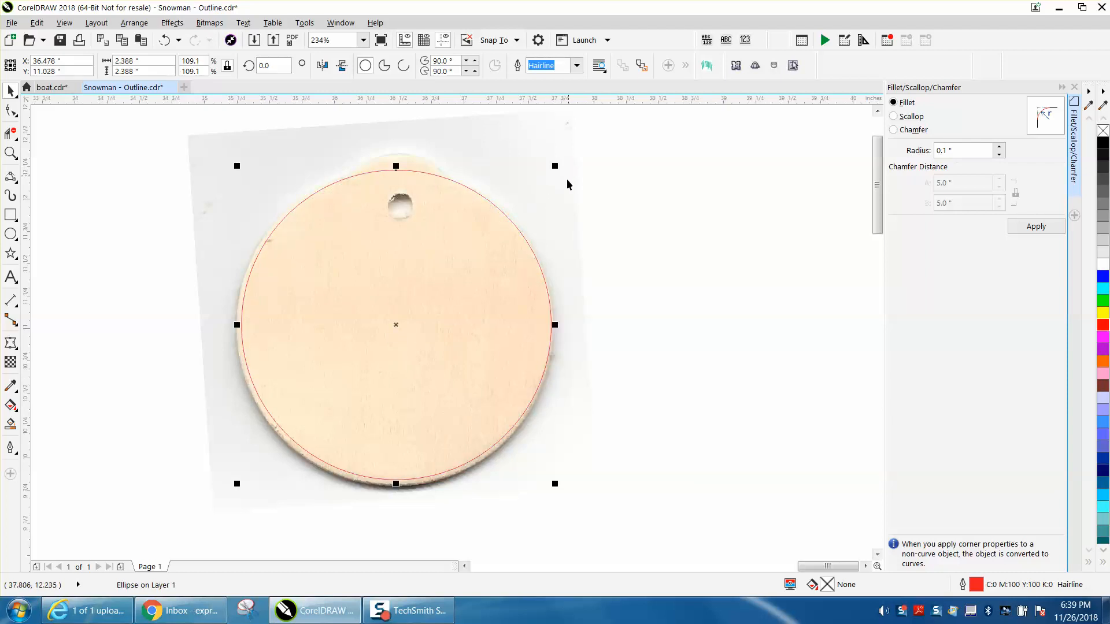
pyautogui.moveTo(237, 484); pyautogui.dragTo(235, 486)
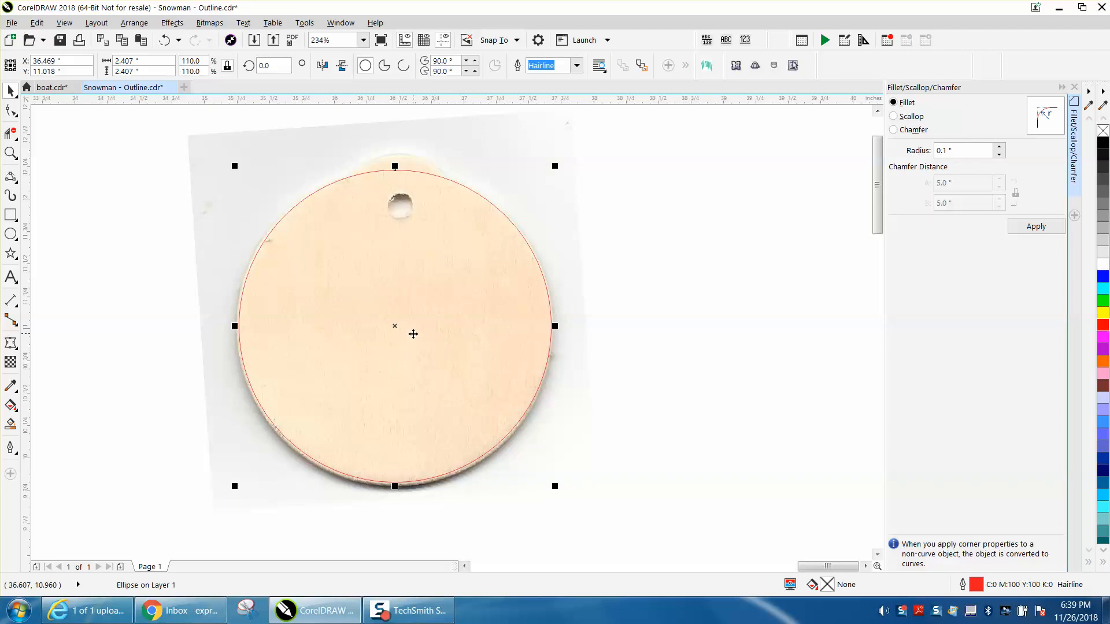
pyautogui.moveTo(555, 325); pyautogui.dragTo(671, 322)
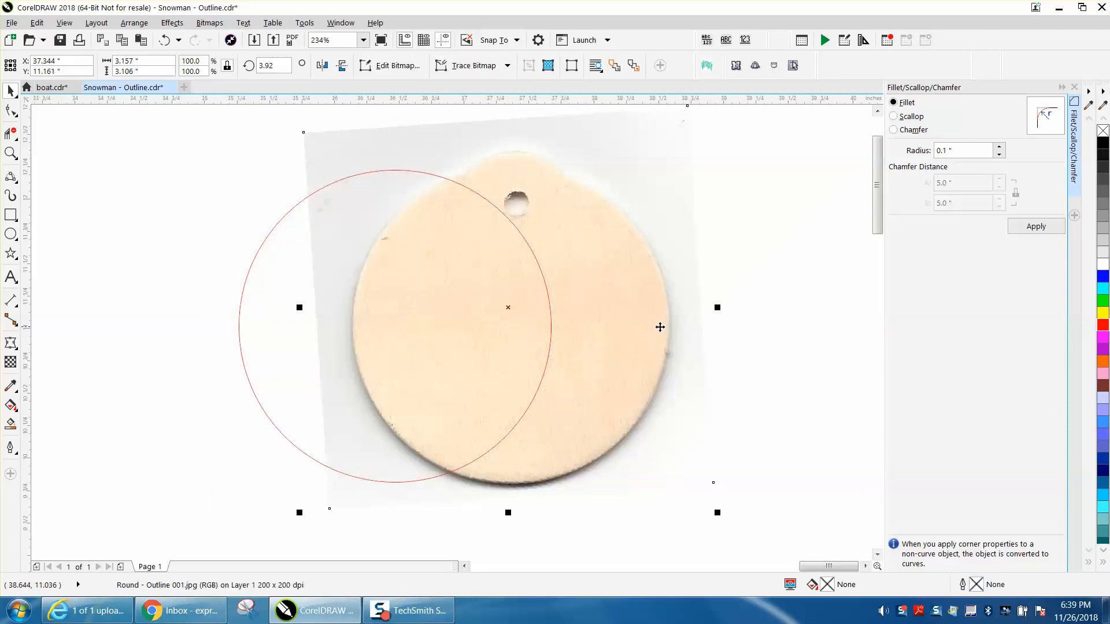
pyautogui.click(164, 40)
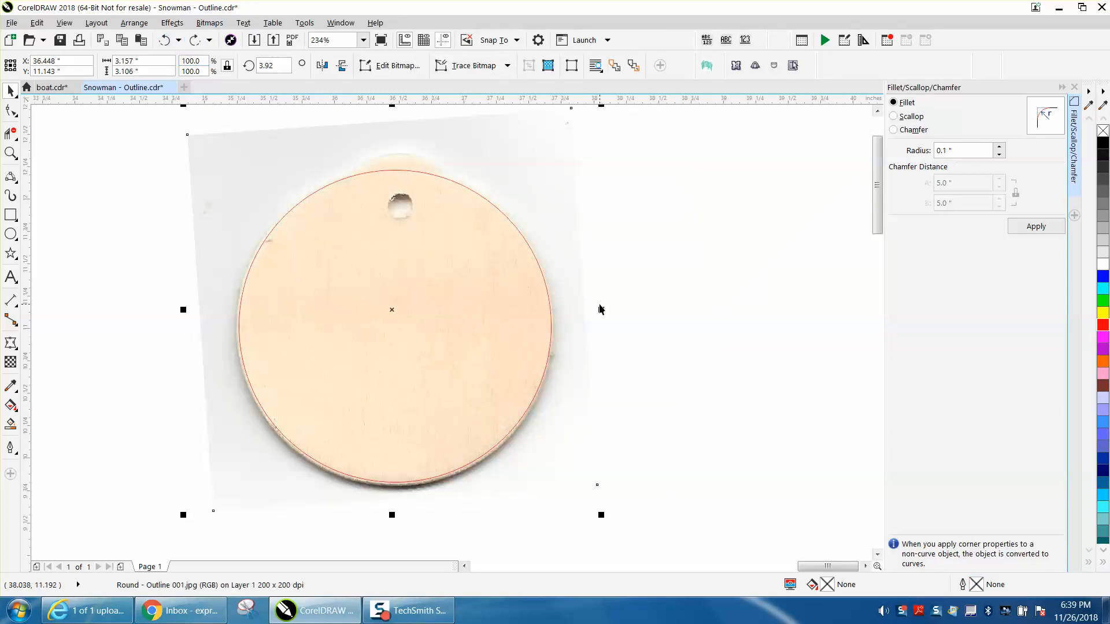
# - Draw an ellipse about 0.829 by 0.793 inches over the ornament's top tab, centred horizontally on the large circle
pyautogui.click(11, 233)
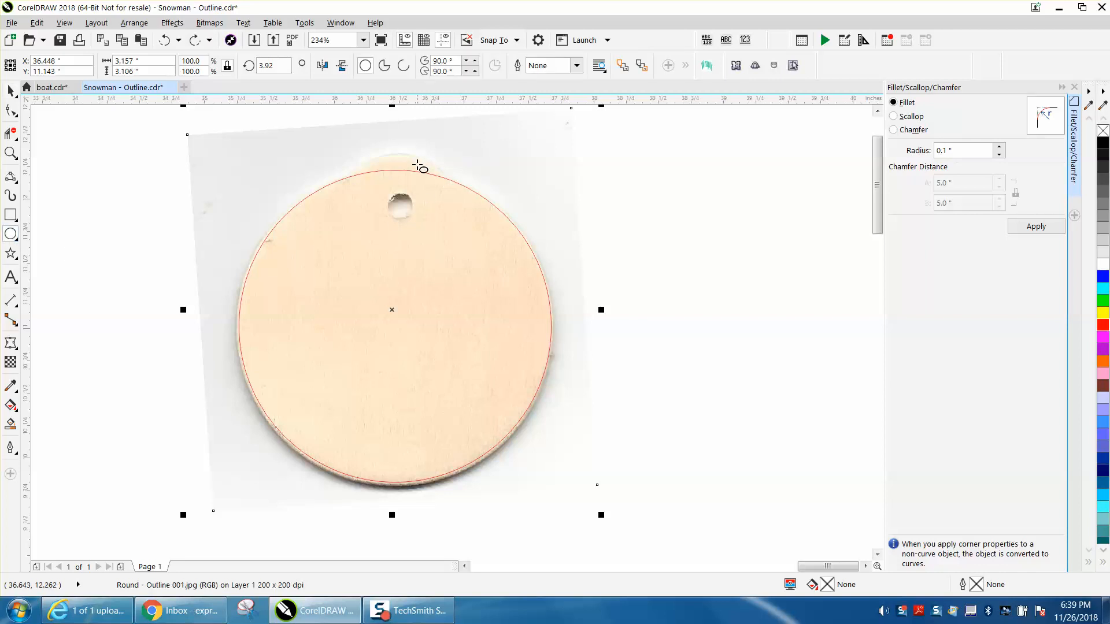
pyautogui.moveTo(477, 174); pyautogui.dragTo(420, 230)
pyautogui.moveTo(475, 178); pyautogui.dragTo(396, 211)
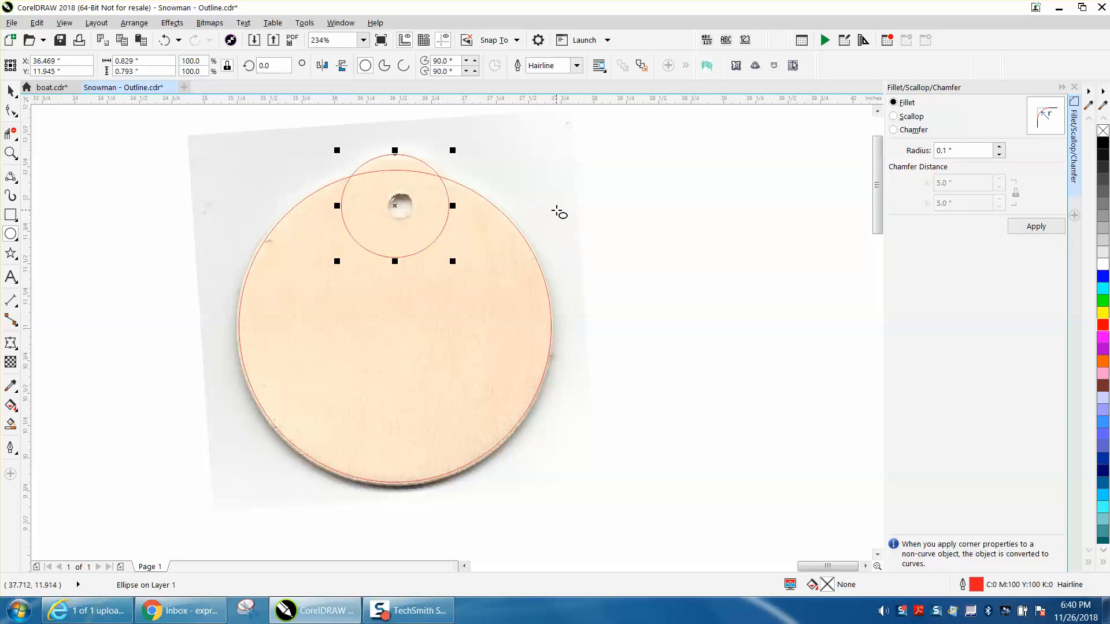
# - Move the scanned ornament image 3 inches to the right, clear of the two red outlines
pyautogui.click(10, 91)
pyautogui.click(231, 175)
pyautogui.hotkey('shift', 'Right')
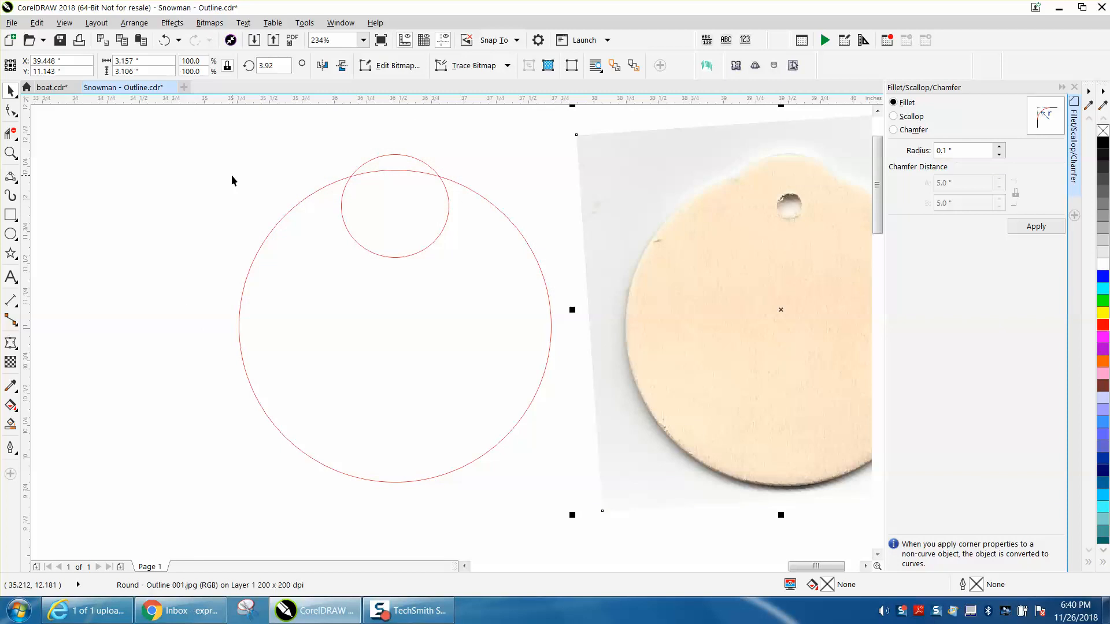
# - Select the large circle and the small top ellipse together and weld them into one ornament outline
pyautogui.moveTo(212, 139); pyautogui.dragTo(560, 436)
pyautogui.moveTo(591, 472); pyautogui.dragTo(595, 474)
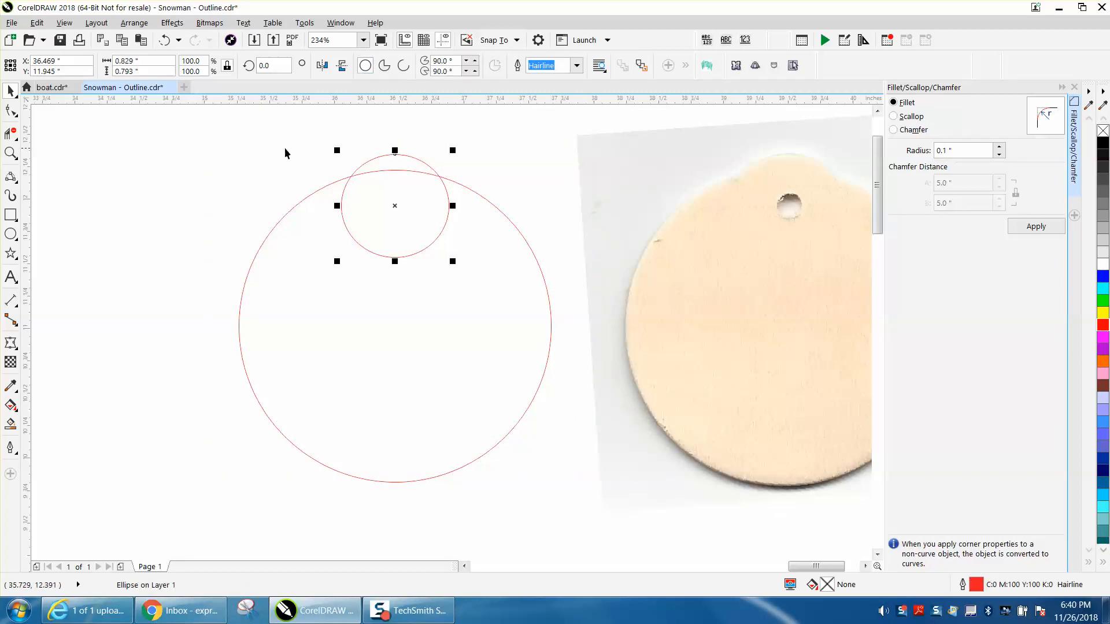
pyautogui.moveTo(209, 122); pyautogui.dragTo(224, 204)
pyautogui.moveTo(570, 453); pyautogui.dragTo(602, 513)
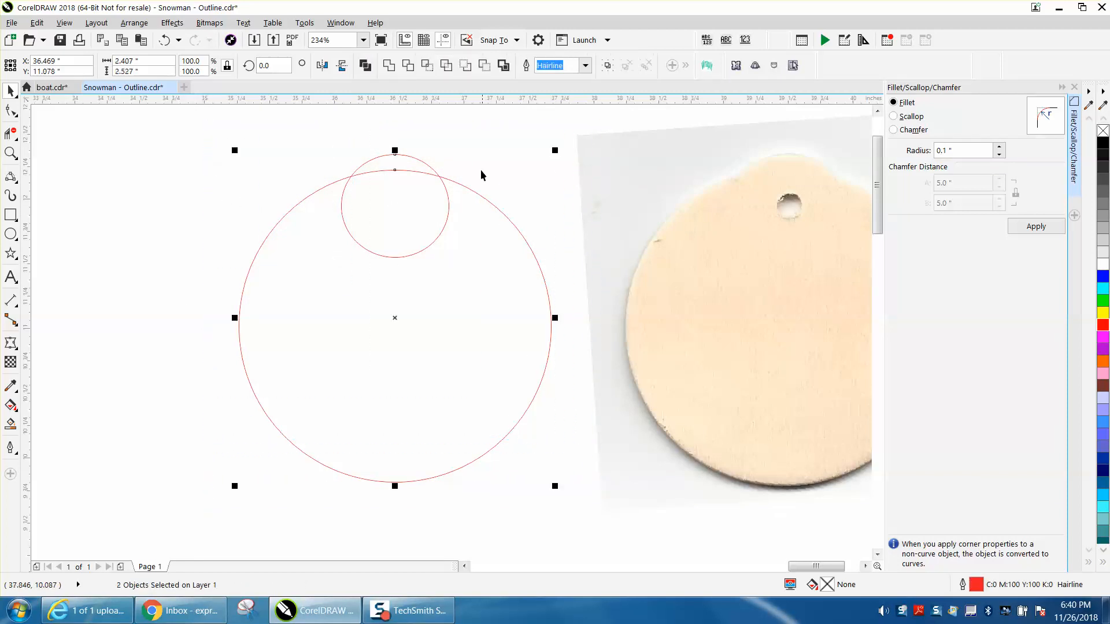
pyautogui.click(388, 66)
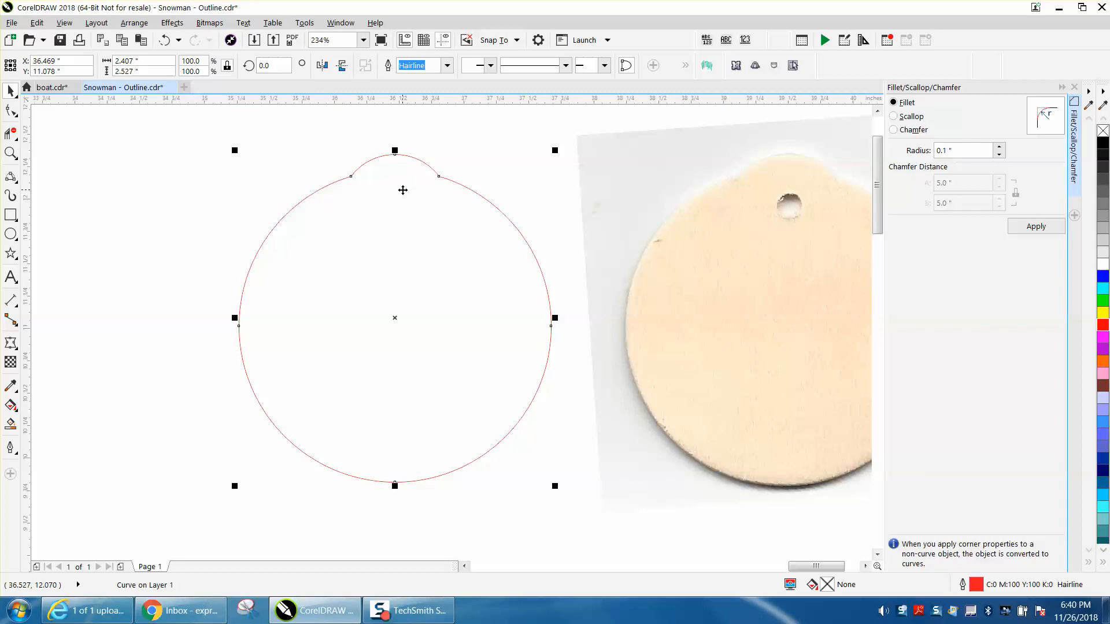
# - Draw a hole circle about 0.129 inches across and align it to the ornament outline's horizontal centre and top edge
pyautogui.click(10, 233)
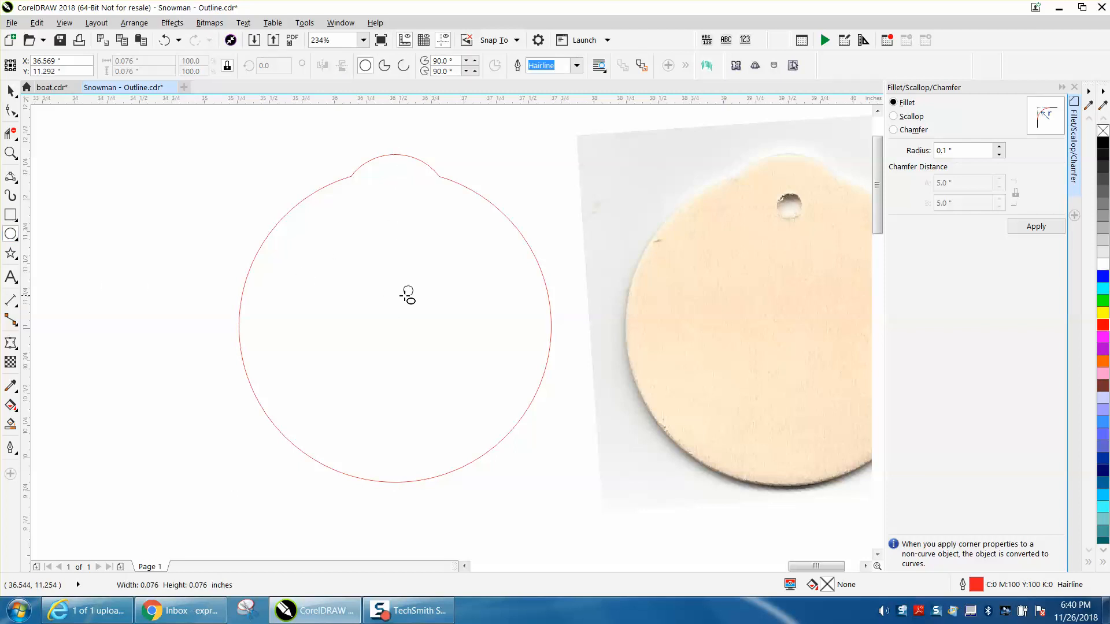
pyautogui.moveTo(404, 294); pyautogui.dragTo(412, 302)
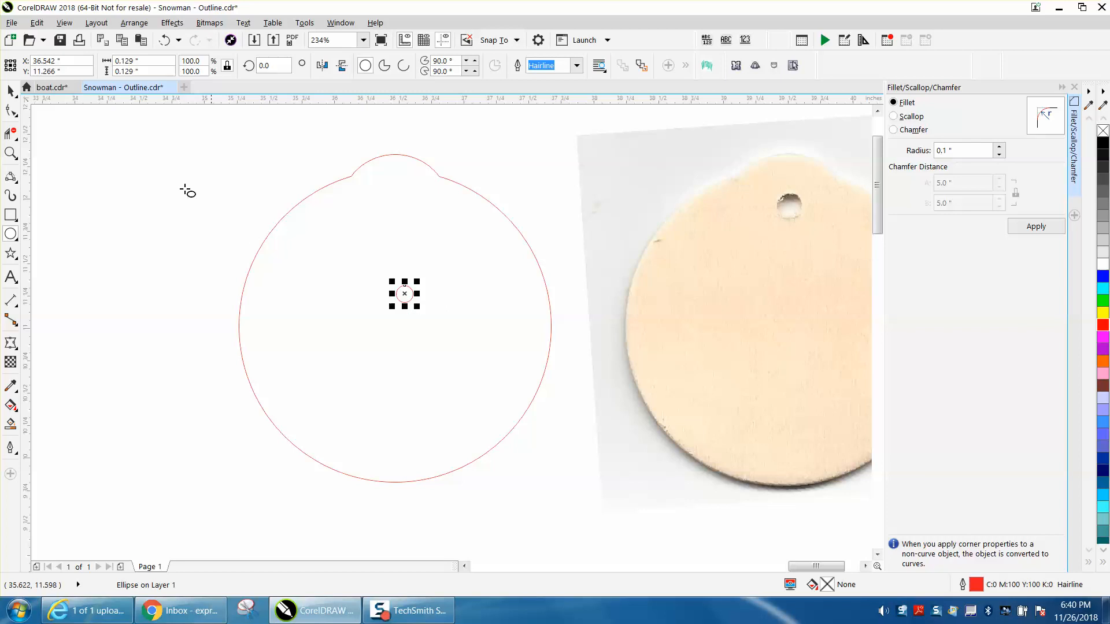
pyautogui.click(10, 91)
pyautogui.moveTo(200, 133); pyautogui.dragTo(457, 421)
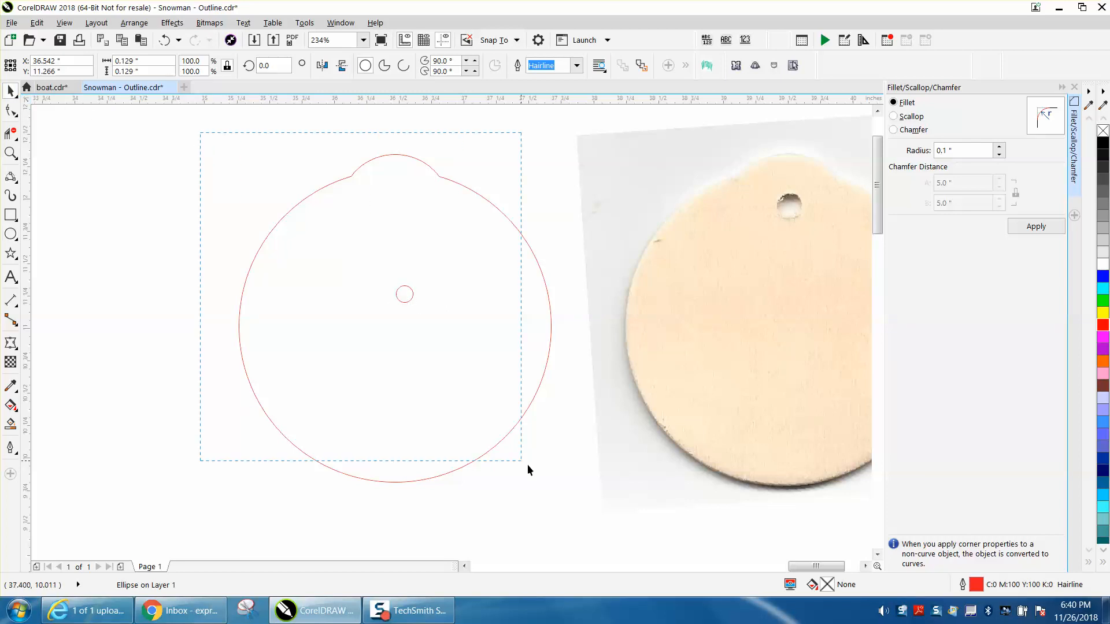
pyautogui.moveTo(601, 497); pyautogui.dragTo(601, 498)
pyautogui.press('c')
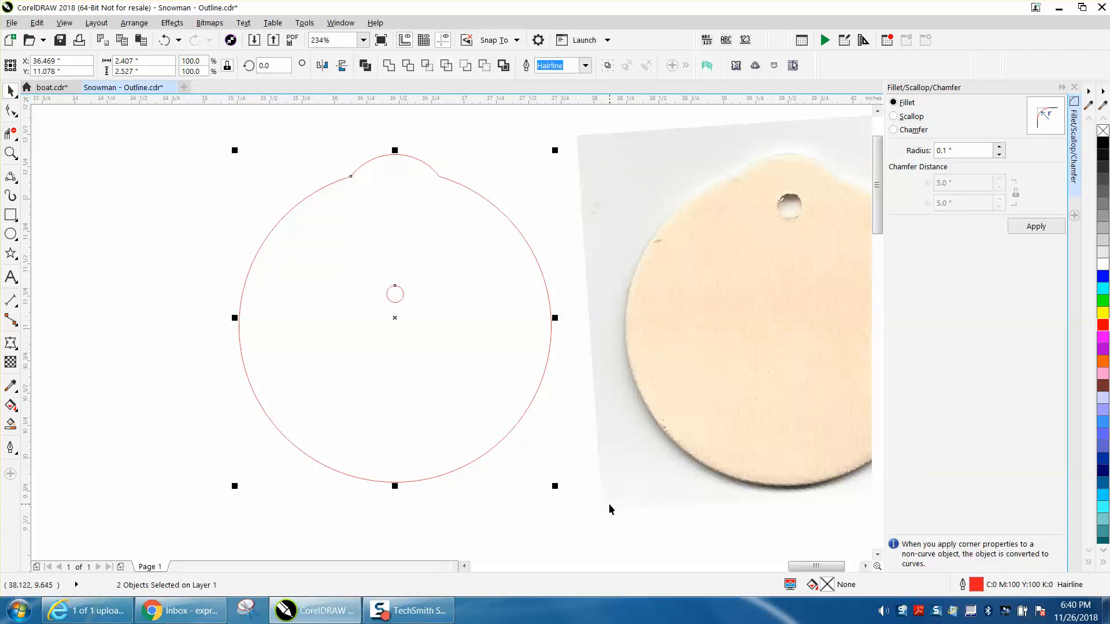
pyautogui.press('t')
# - Set the nudge distance to 0.25 inches and move the hole circle down by one nudge
pyautogui.click(488, 171)
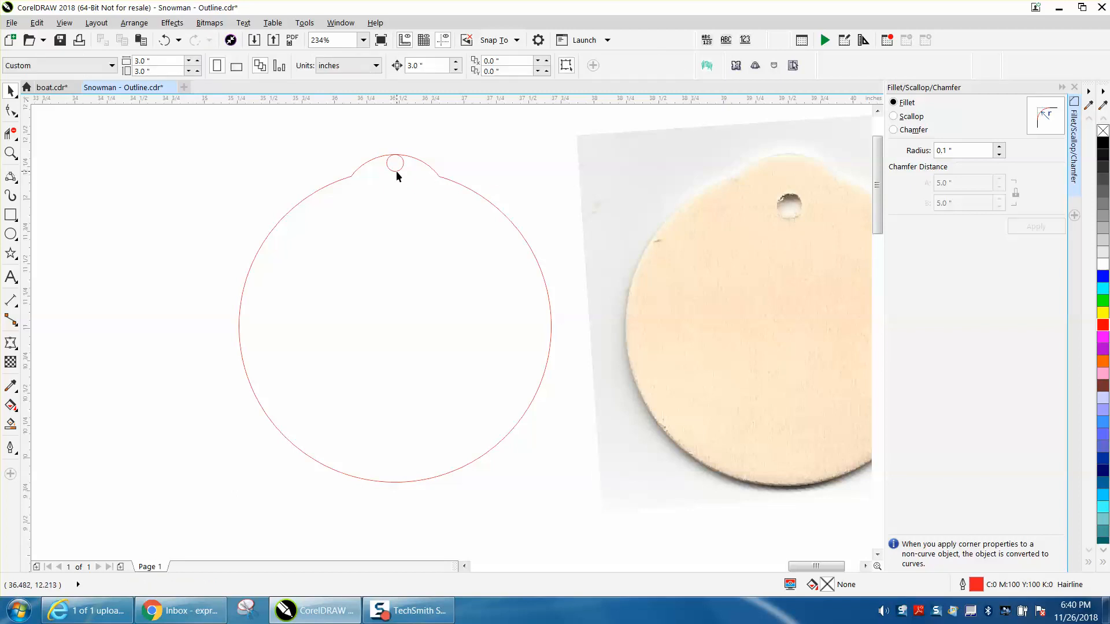
pyautogui.click(424, 68)
pyautogui.write('.25')
pyautogui.click(402, 165)
pyautogui.press('Down')
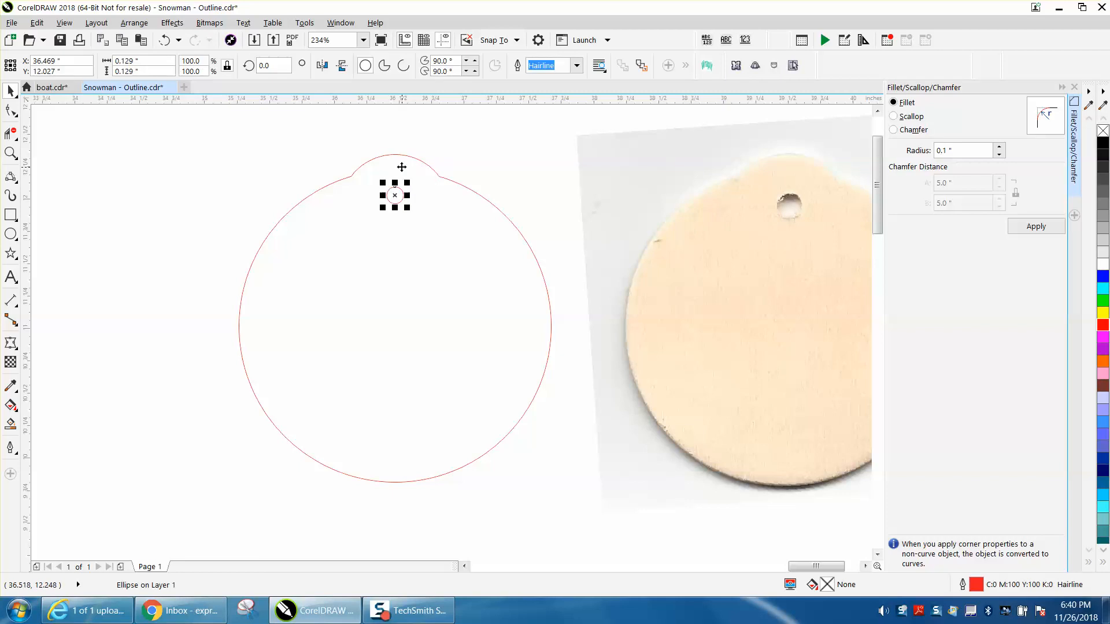
pyautogui.click(507, 158)
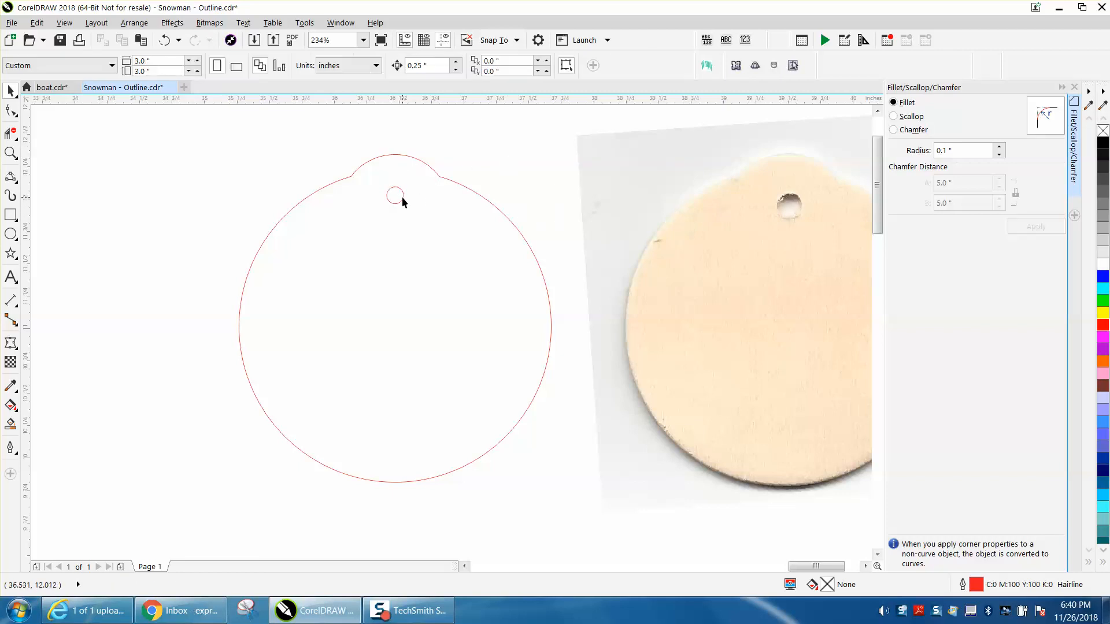
# - Examine how the red gingerbread man outline fits the scanned wooden shape
pyautogui.scroll(-3, 401, 196)
pyautogui.scroll(-2, 397, 202)
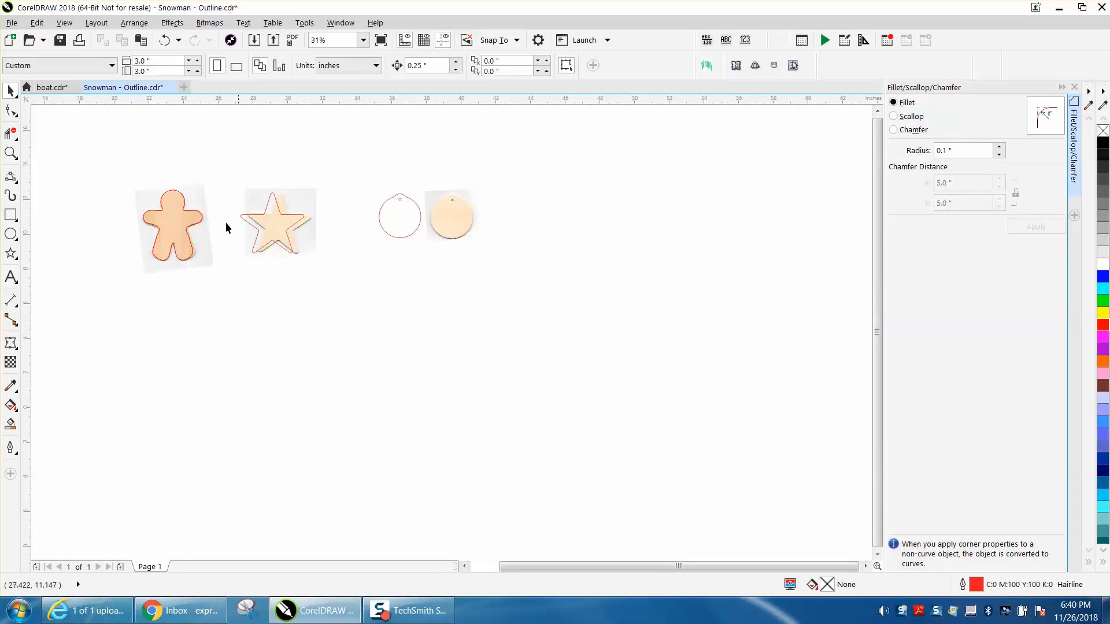
pyautogui.click(13, 153)
pyautogui.moveTo(138, 186); pyautogui.dragTo(267, 292)
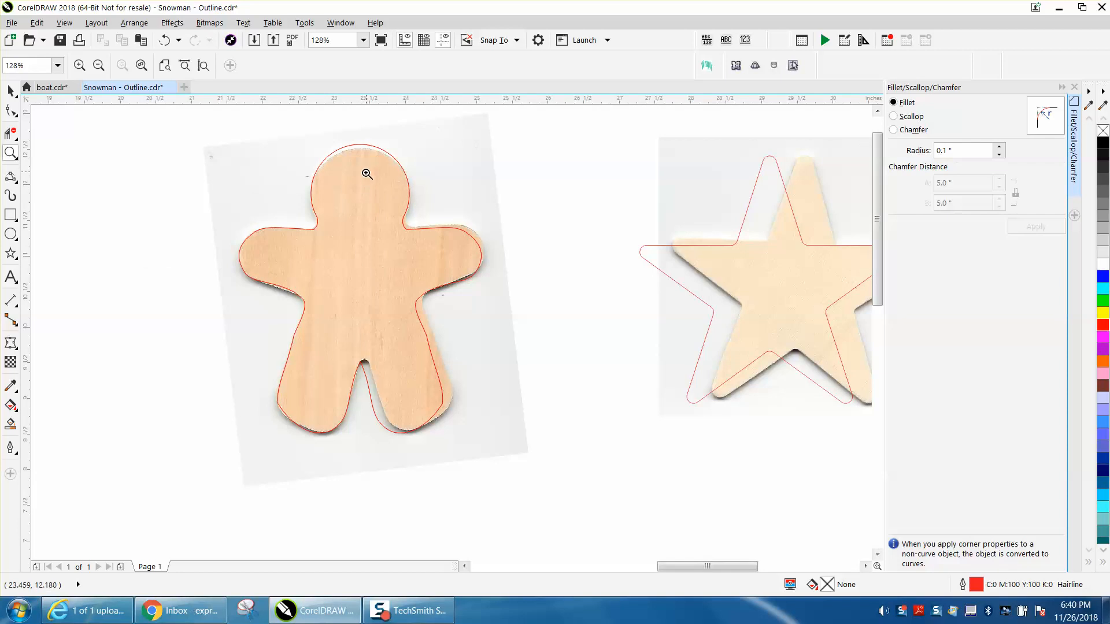